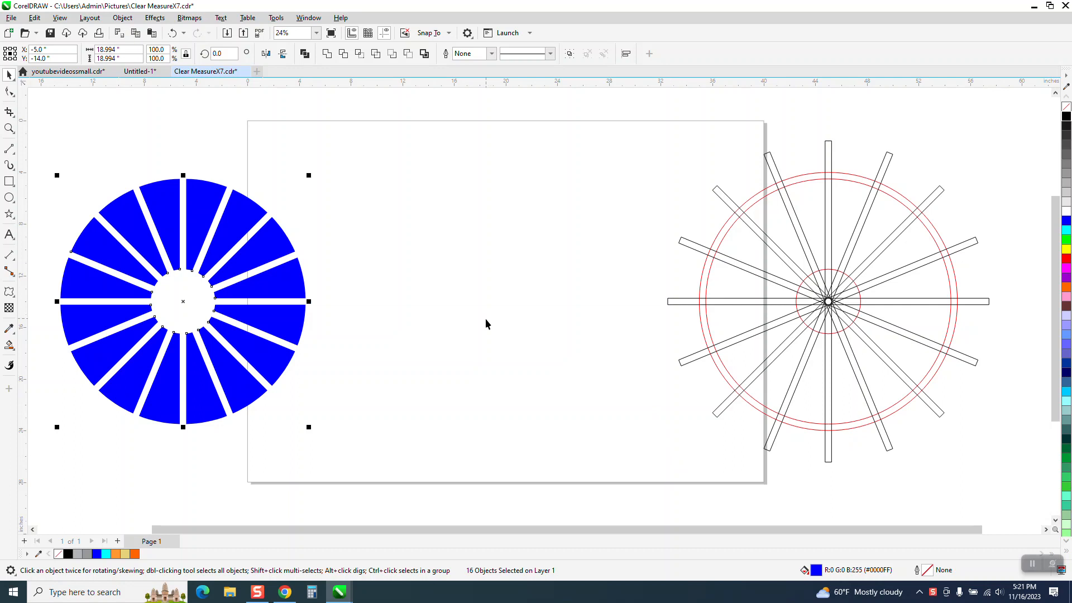
Draw a circle, set its diameter to 20 inches, and center it on the page
left_click(9, 198)
left_click_drag(612, 172, 501, 431)
double_click(115, 49)
type("20")
key("Return")
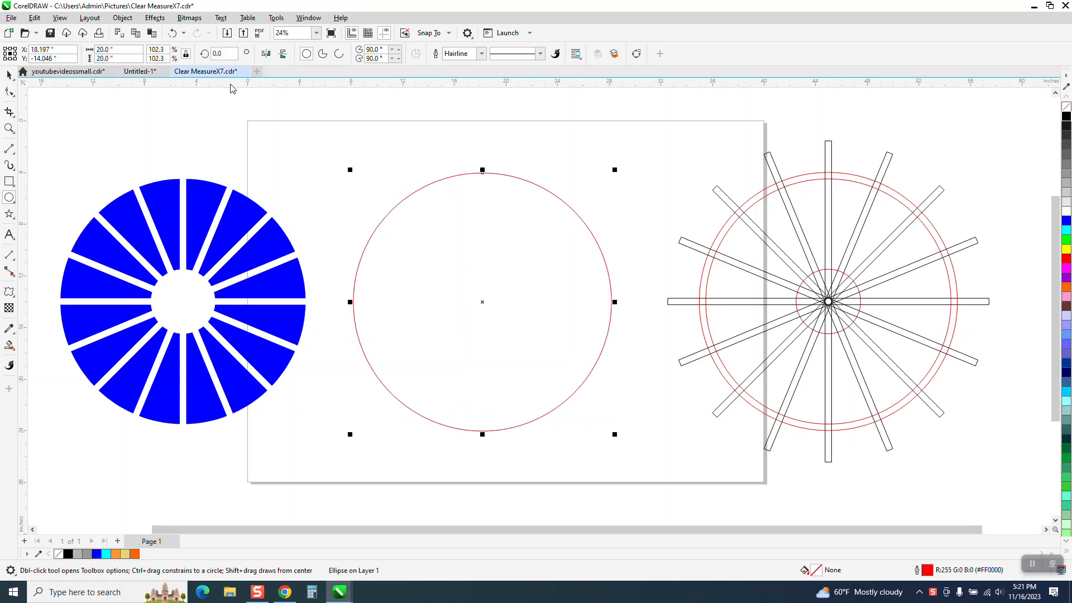
key("p")
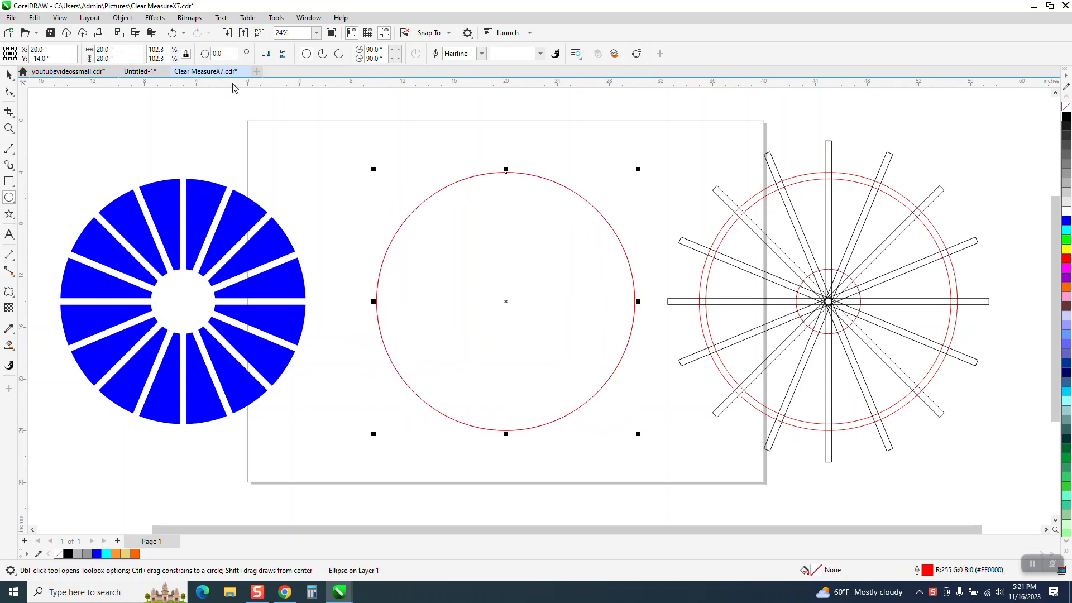
Create concentric copies of the circle at 19 and 18 inches, scaling the 18-inch copy down to about 4.93 inches
left_click(117, 49)
type("19")
key("Return")
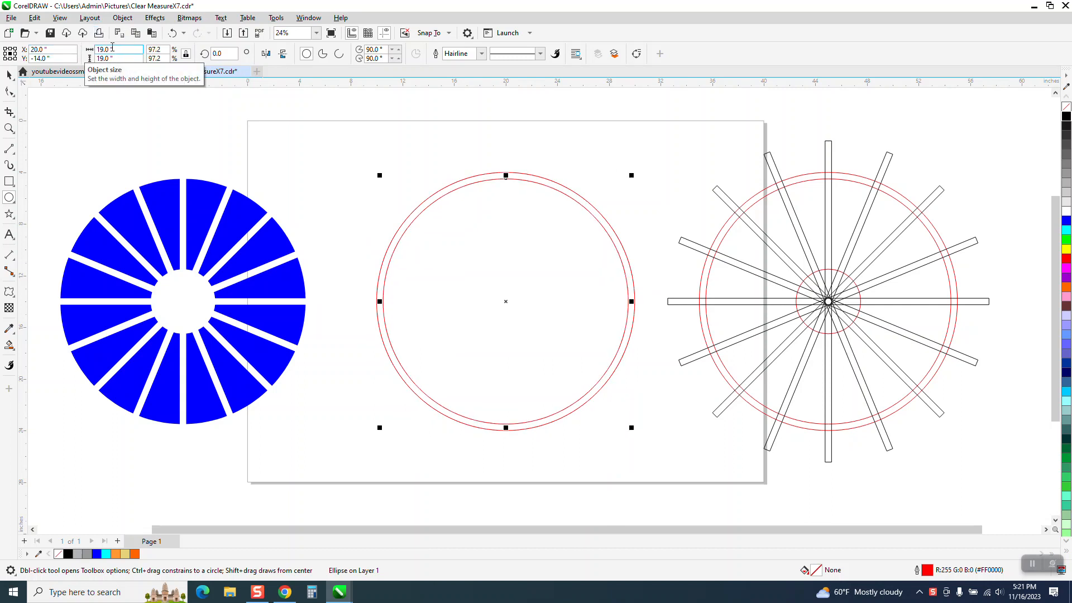
type("18")
key("Return")
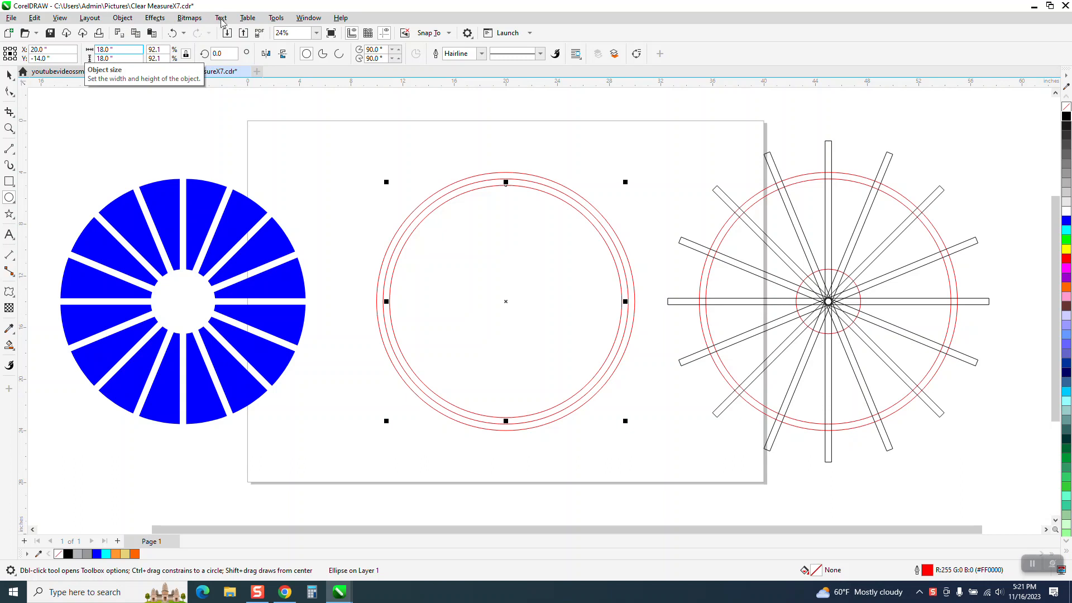
left_click_drag(625, 184, 591, 264)
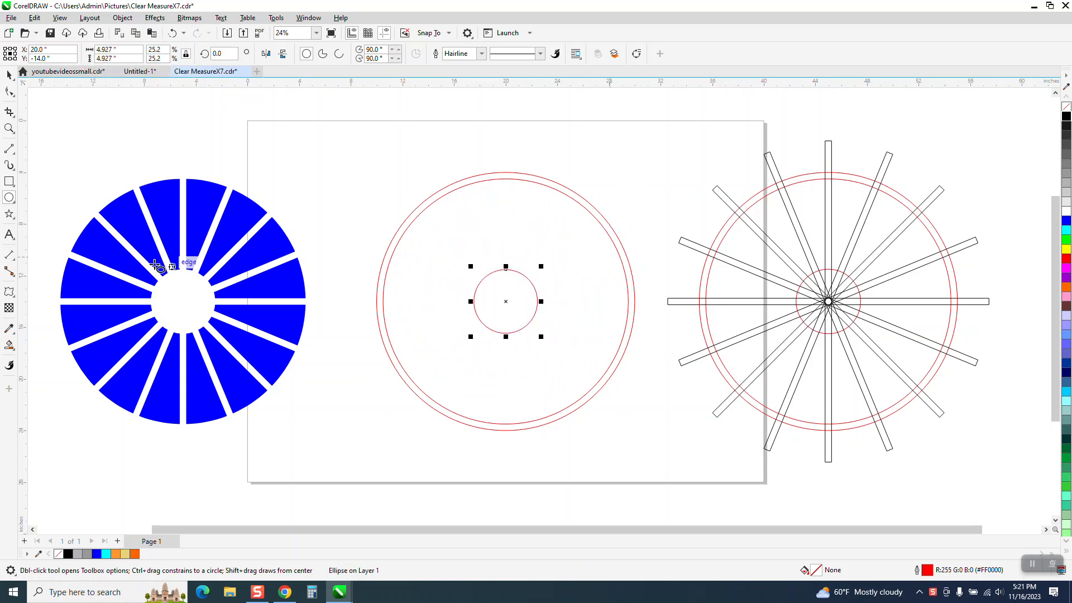
Draw a vertical 2-Point Line about 23.27 inches long and center it on the page
left_click(15, 154)
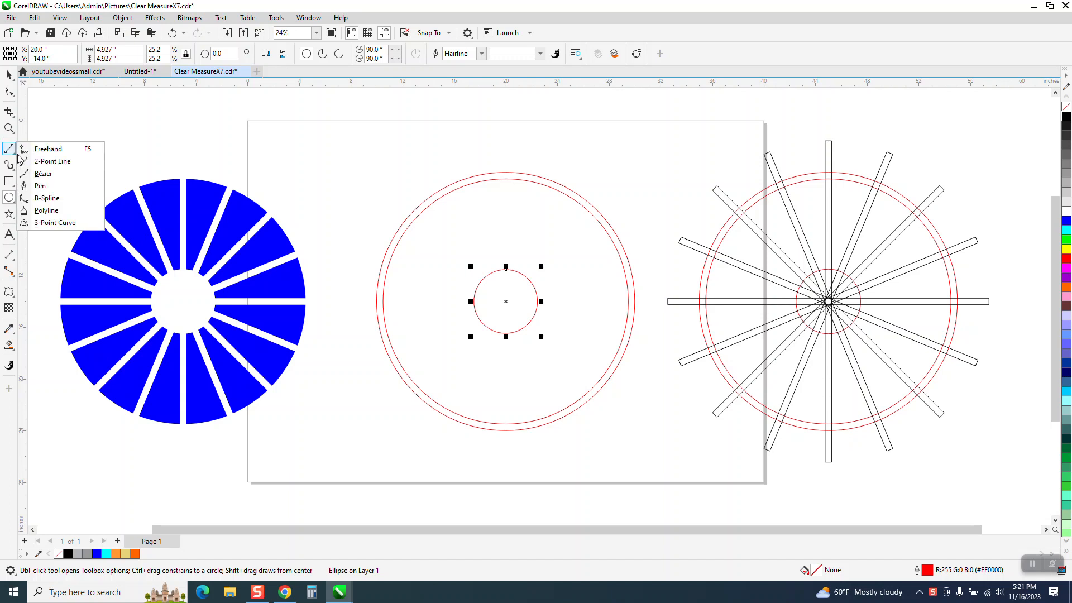
left_click(47, 162)
left_click_drag(358, 154, 391, 455)
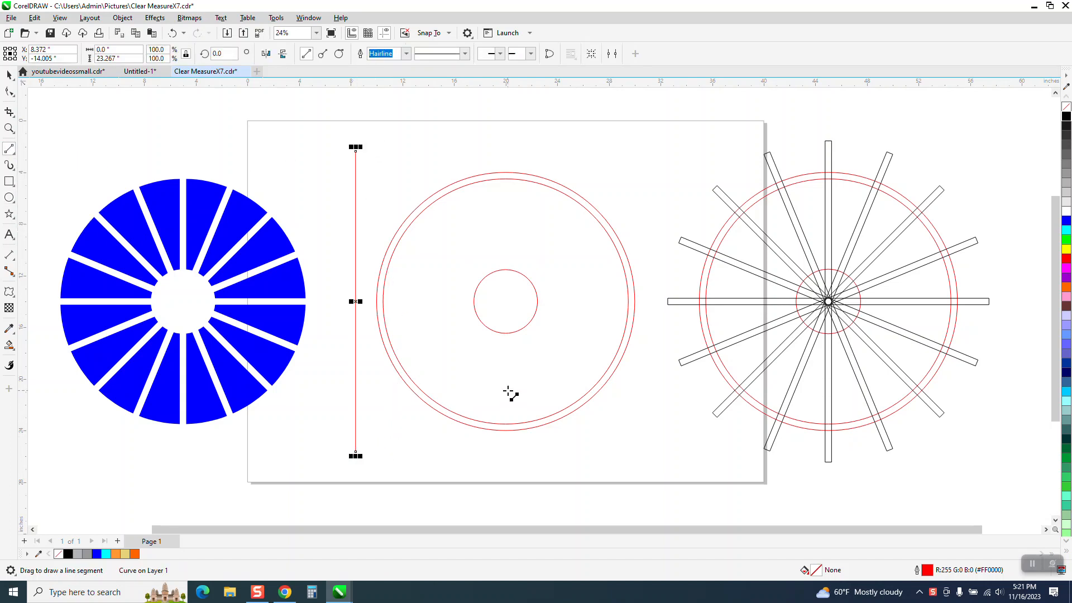
key("p")
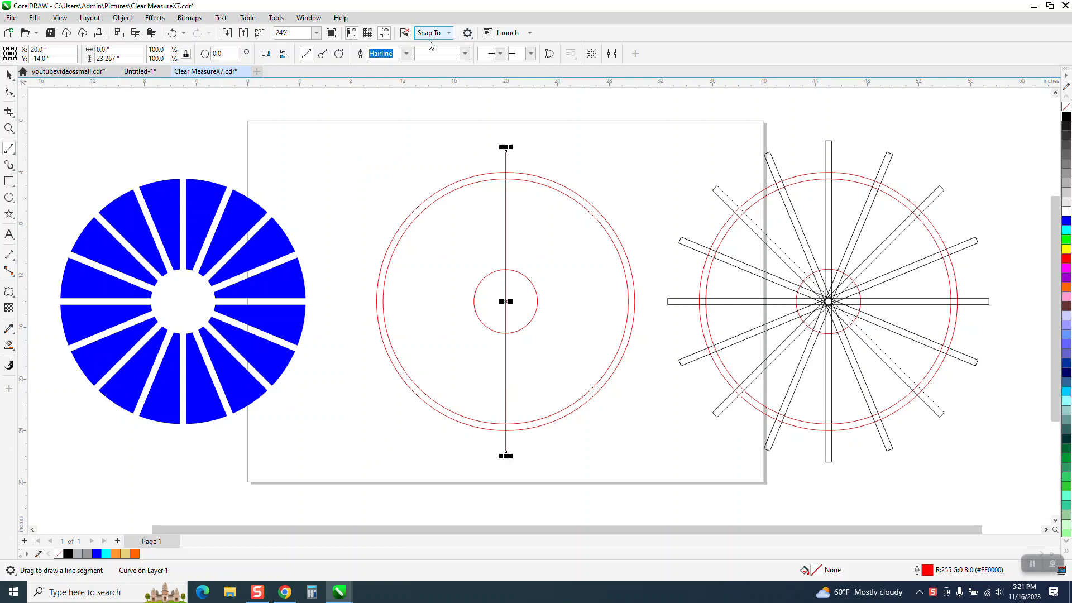
Give the vertical line a 0.5 in outline, convert the outline to an object, and make it unfilled with a black outline
left_click(406, 54)
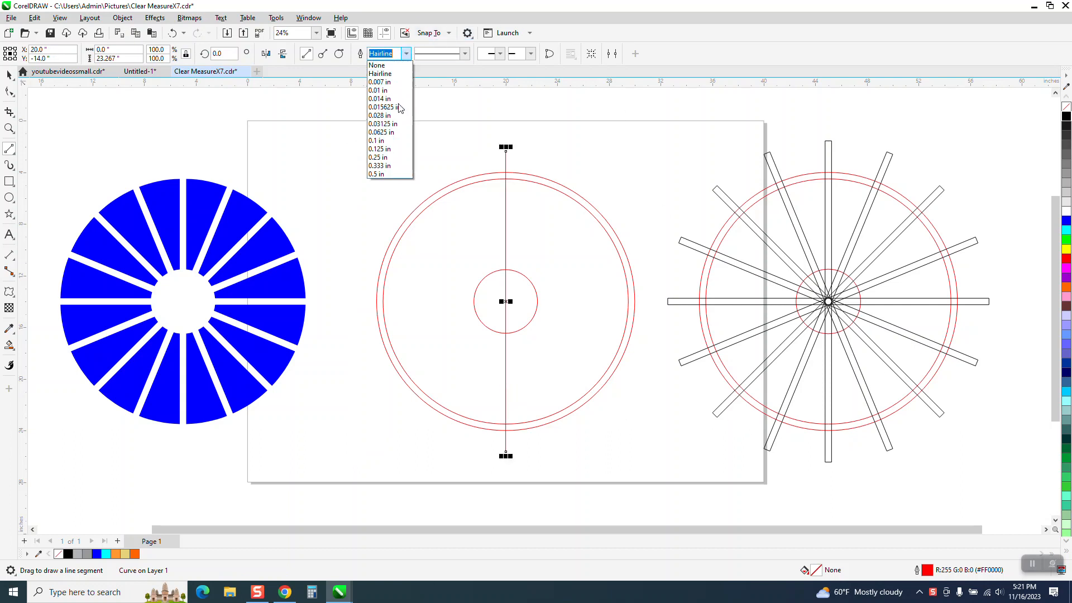
left_click(387, 175)
left_click(123, 17)
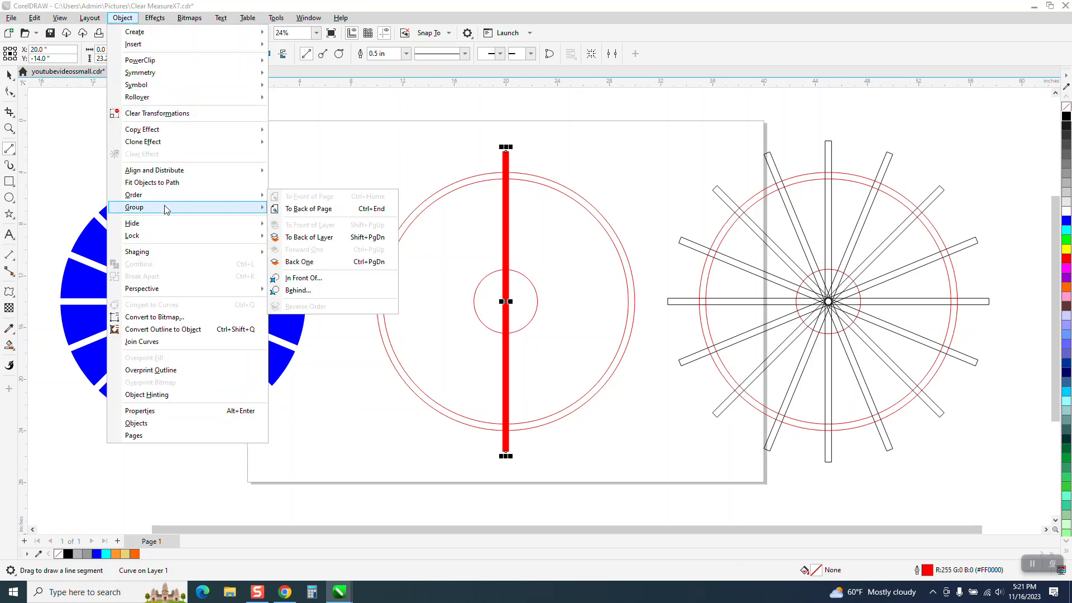
left_click(207, 329)
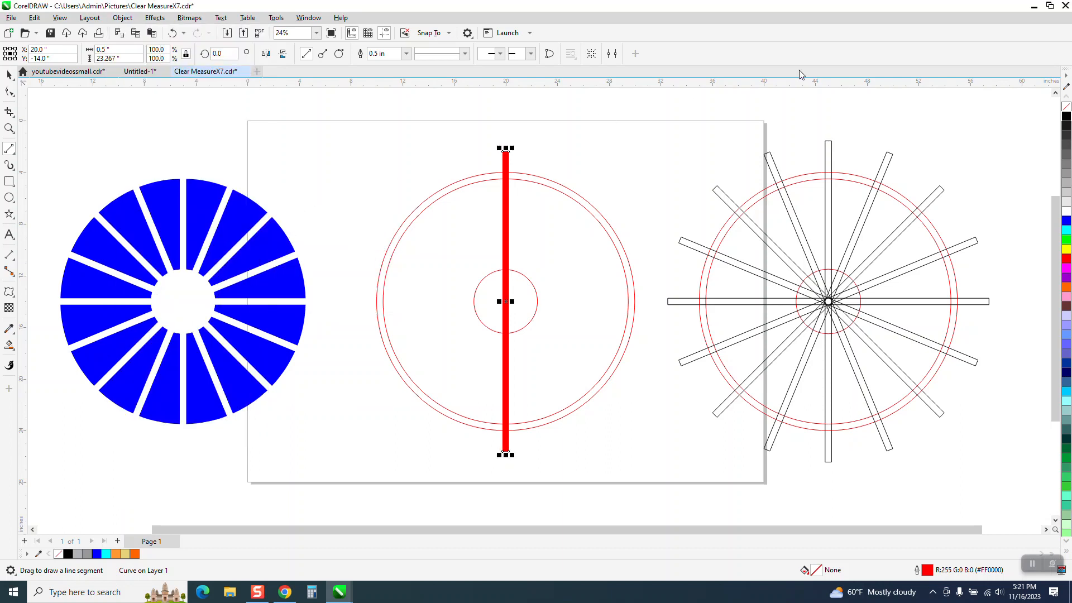
left_click(1066, 107)
right_click(1067, 116)
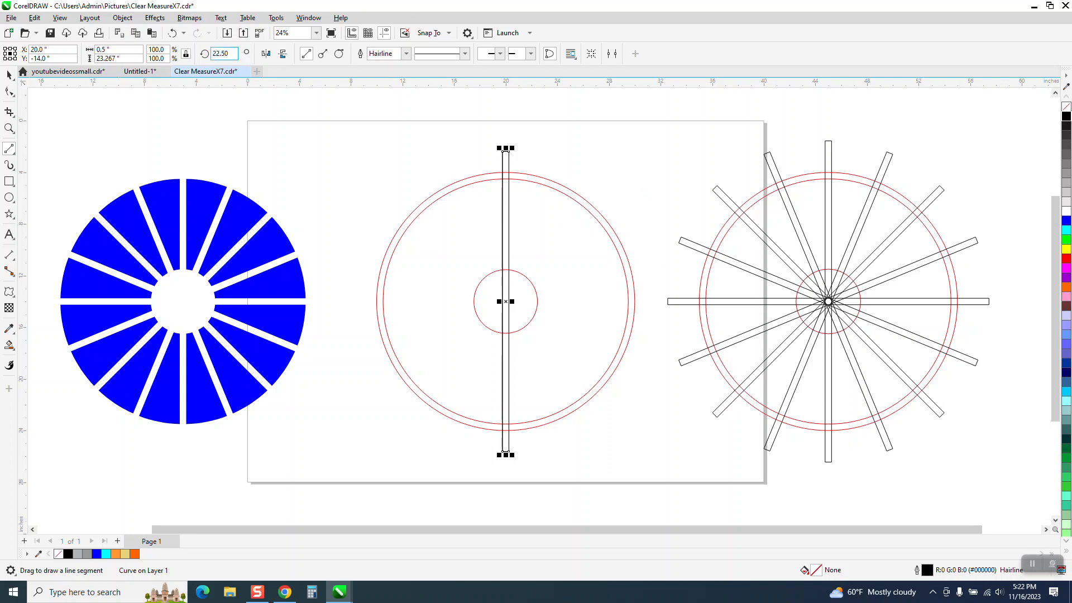
Duplicate the vertical bar around its center in 22.5° rotation steps until eight bars span the full circle
key("Return")
key("ctrl+d")
key("ctrl+d")
key("ctrl+d")
key("ctrl+d")
key("ctrl+d")
key("ctrl+d")
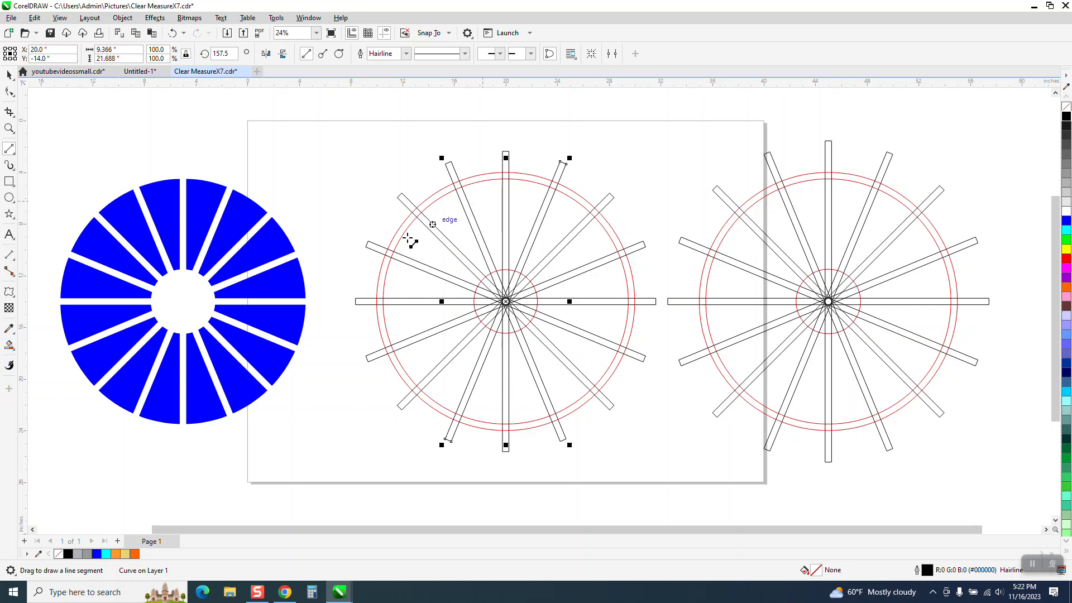
Smart Fill the wedge just left of the vertical bar's upper half in blue, and delete the whole central wheel drawing
left_click(10, 347)
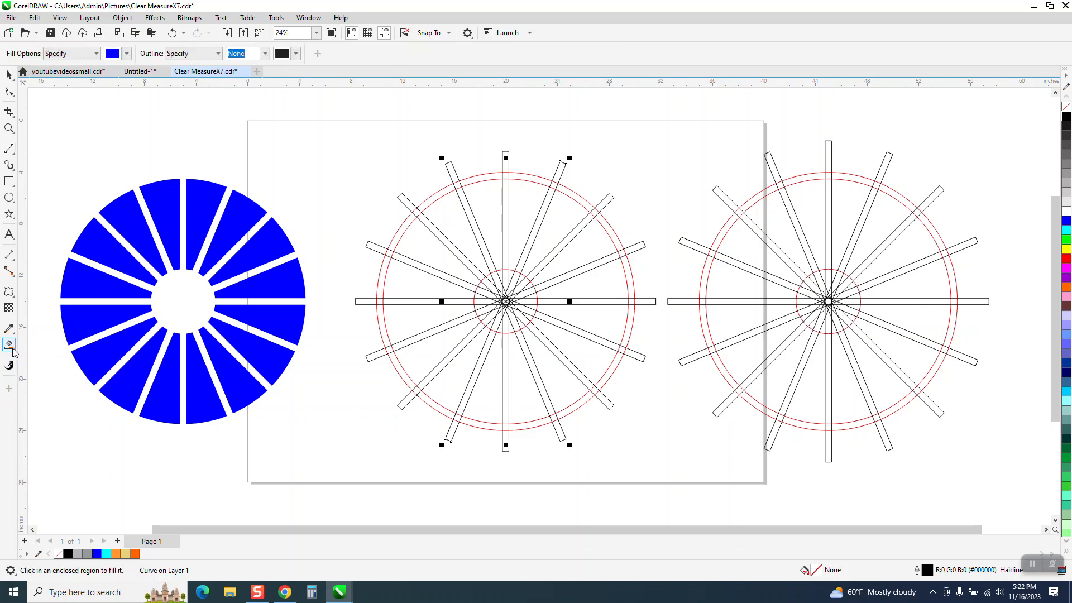
left_click(493, 204)
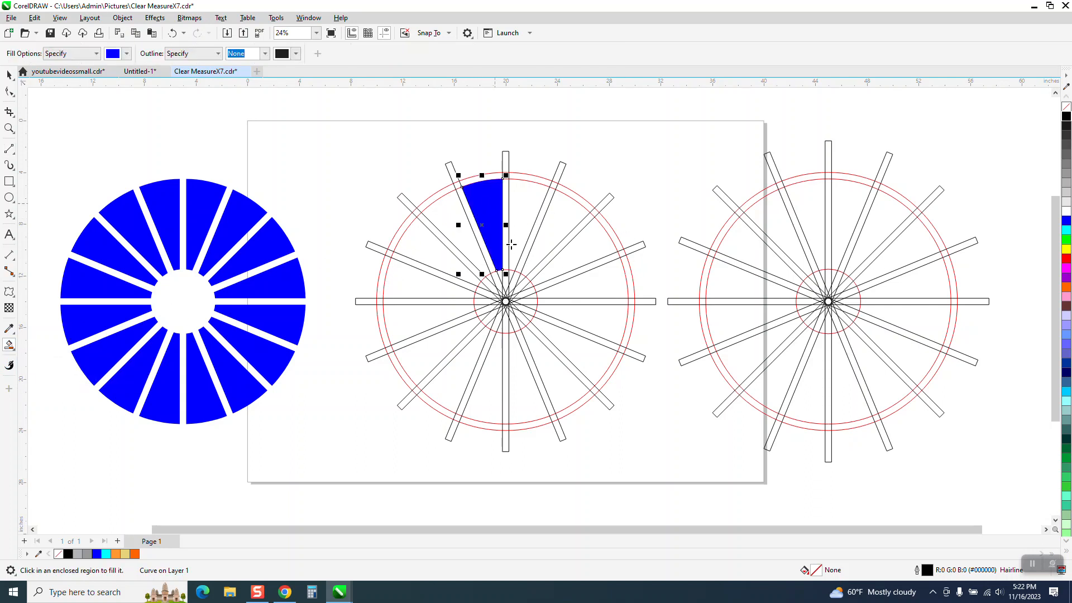
left_click(9, 74)
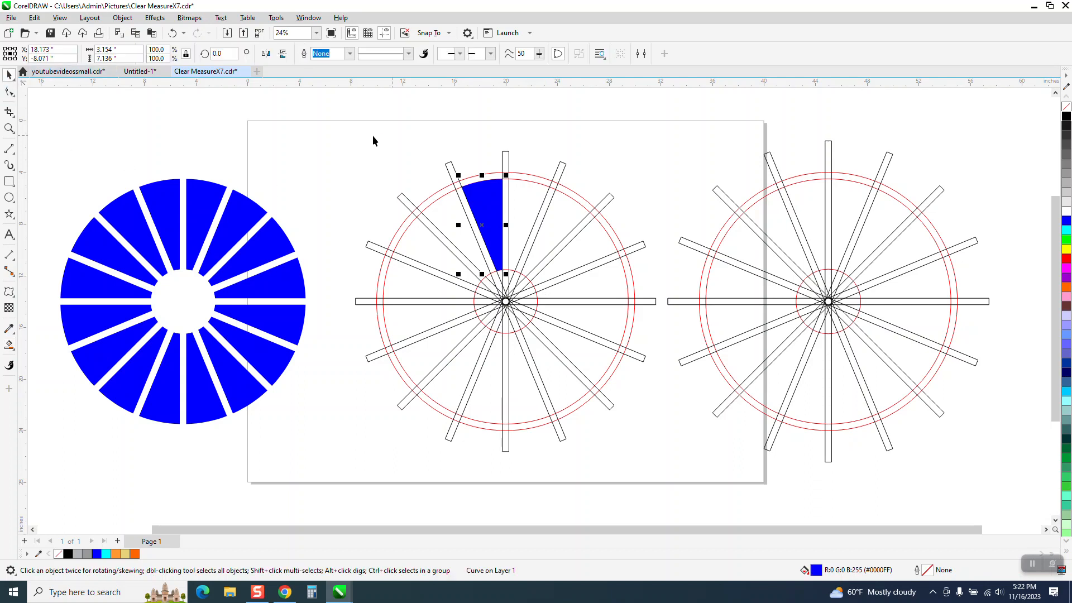
left_click_drag(612, 429, 665, 464)
key("Delete")
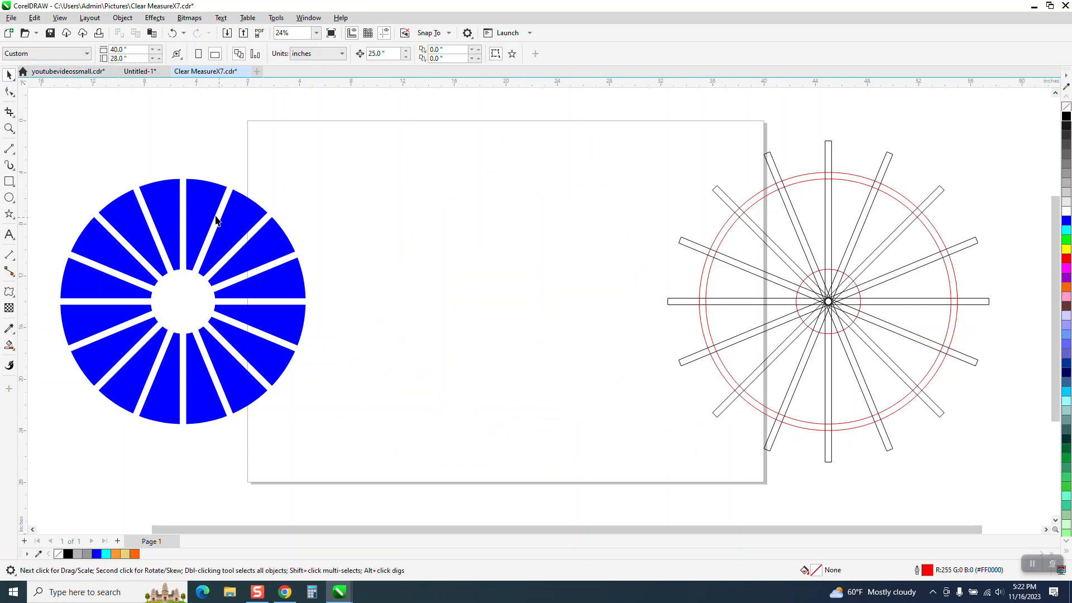
Undo the deletion, the wedge fill and the bars until only the three concentric circles remain on the page
left_click(173, 33)
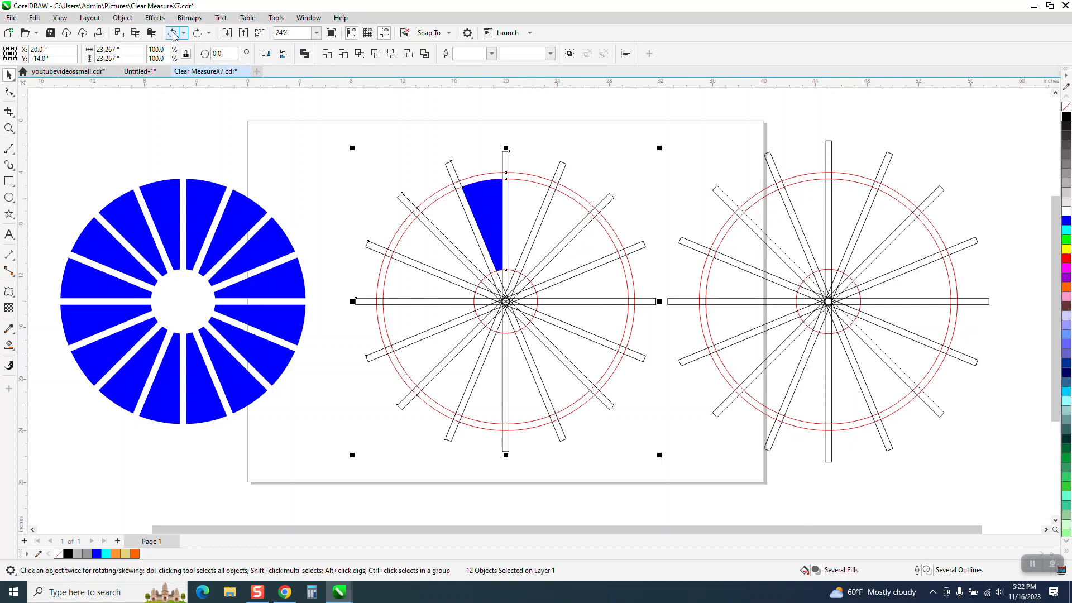
left_click(173, 33)
left_click(173, 33)
left_click(173, 33)
left_click(172, 33)
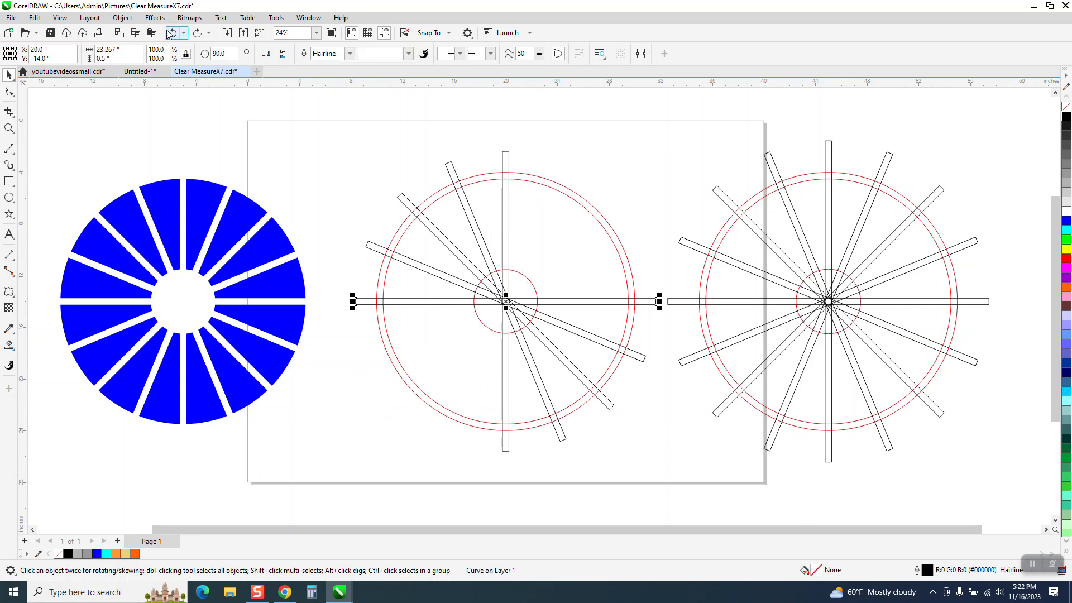
left_click(170, 34)
left_click(170, 34)
left_click(173, 34)
left_click(173, 34)
left_click(173, 33)
right_click(406, 196)
left_click(346, 173)
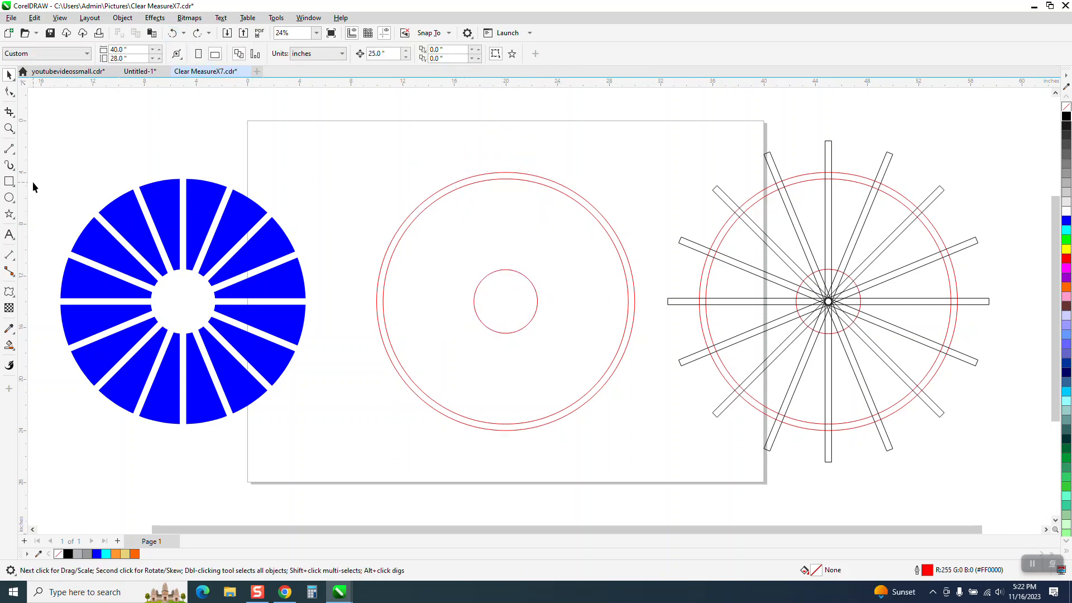
Draw a tall rectangle about 0.87 by 22.06 inches left of the circles, try a proportional 0.5-inch width, and undo that resize
left_click(9, 181)
left_click_drag(317, 172, 328, 456)
left_click_drag(130, 50, 67, 59)
type("0.5")
key("Return")
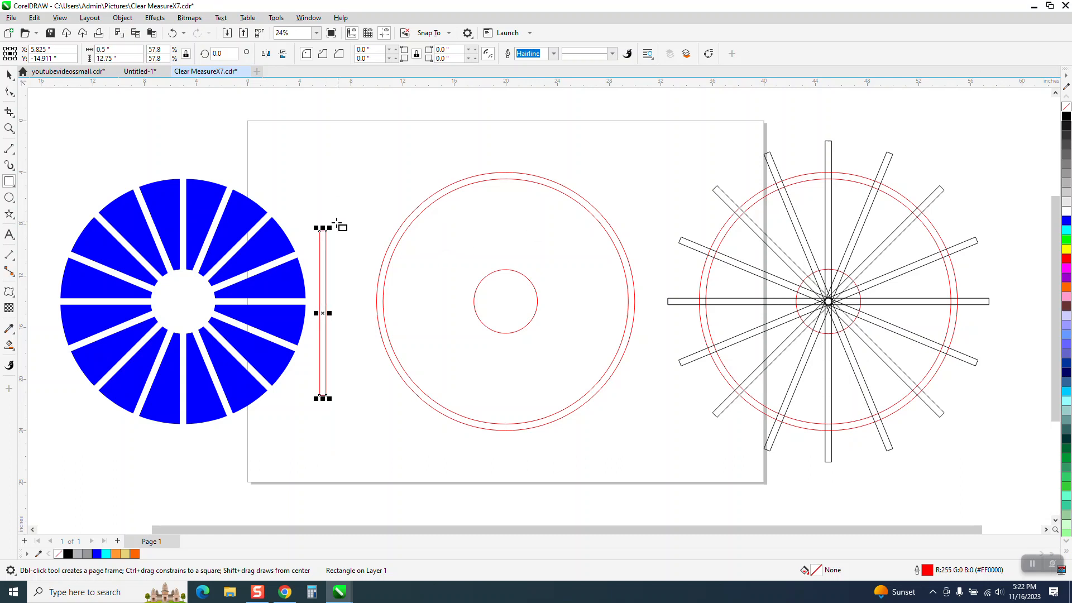
left_click(172, 35)
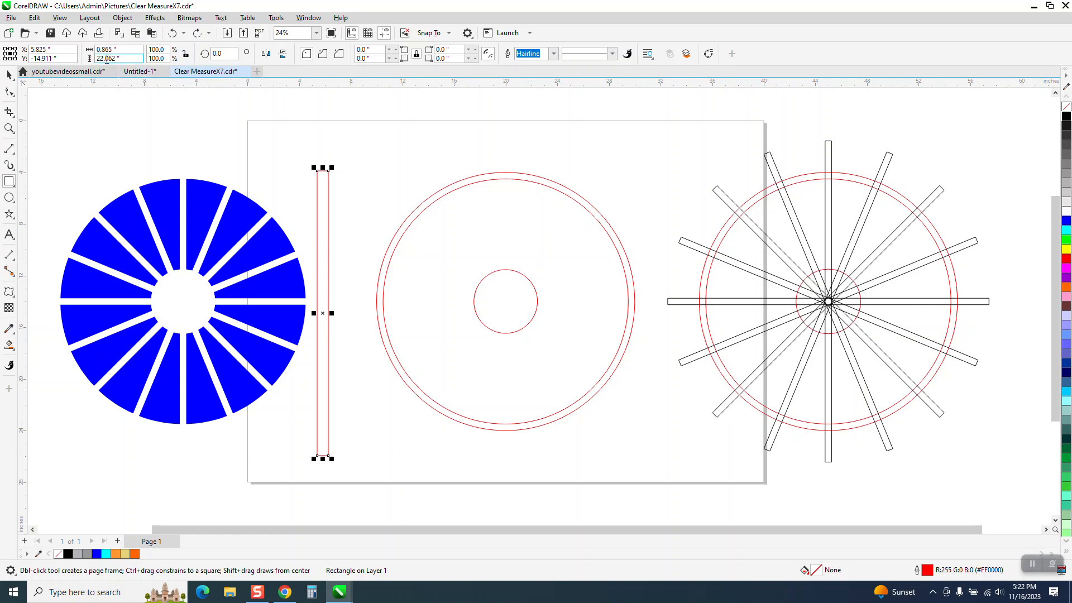
Set only the rectangle's width to 0.5 inch, keeping its height, and center it on the page
left_click(124, 50)
type("0.5")
key("Return")
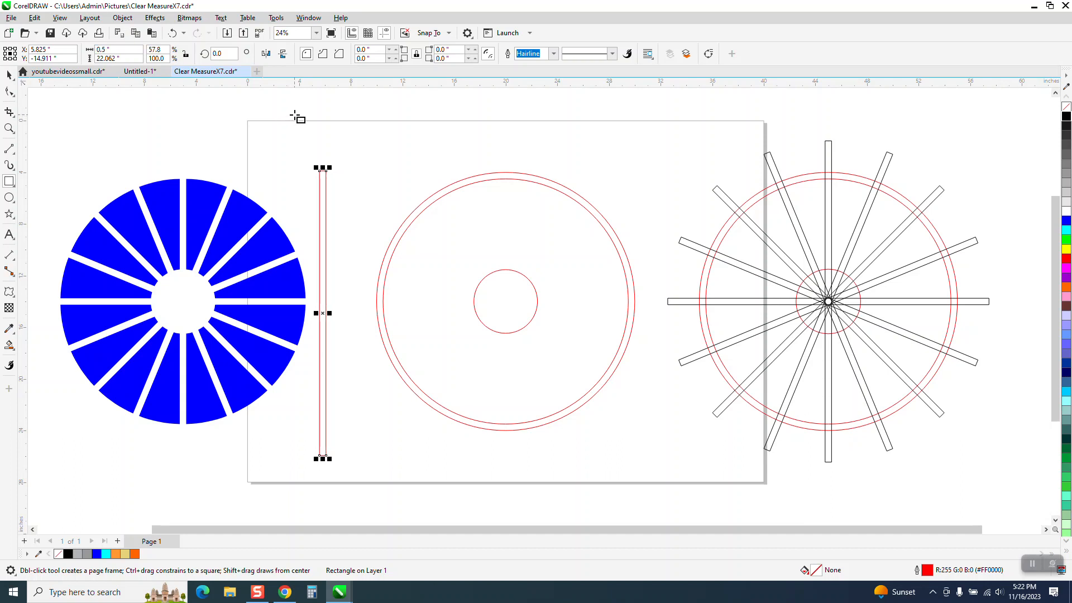
key("p")
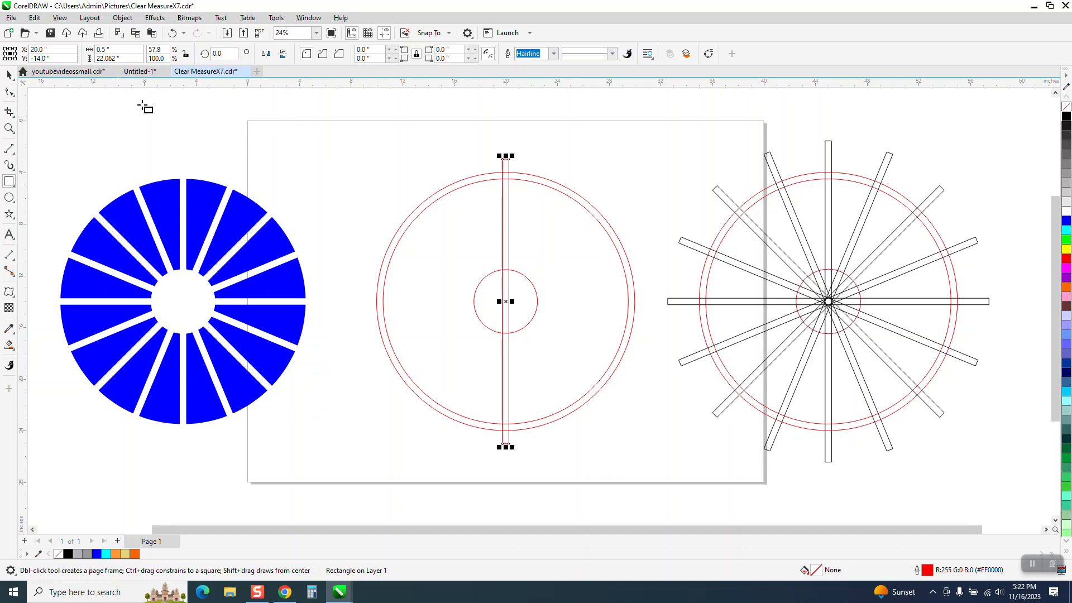
Duplicate the rectangle around its center in 22.5° rotation steps until eight bars span the full circle
left_click(218, 54)
type("22")
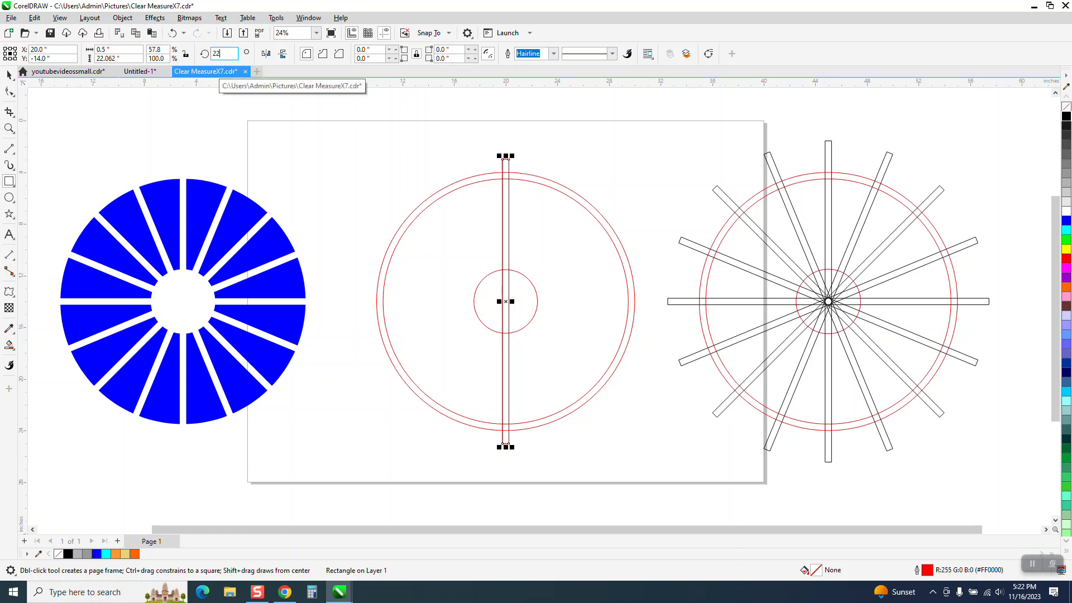
key("Return")
key("ctrl+d")
key("ctrl+d")
key("ctrl+d")
key("ctrl+d")
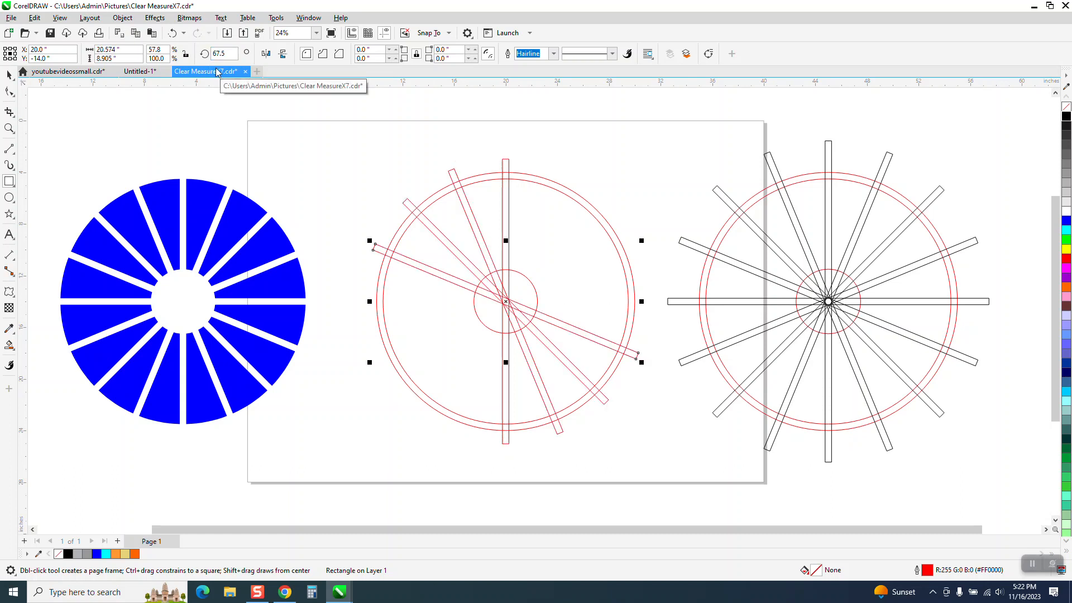
key("ctrl+d")
key("ctrl+d")
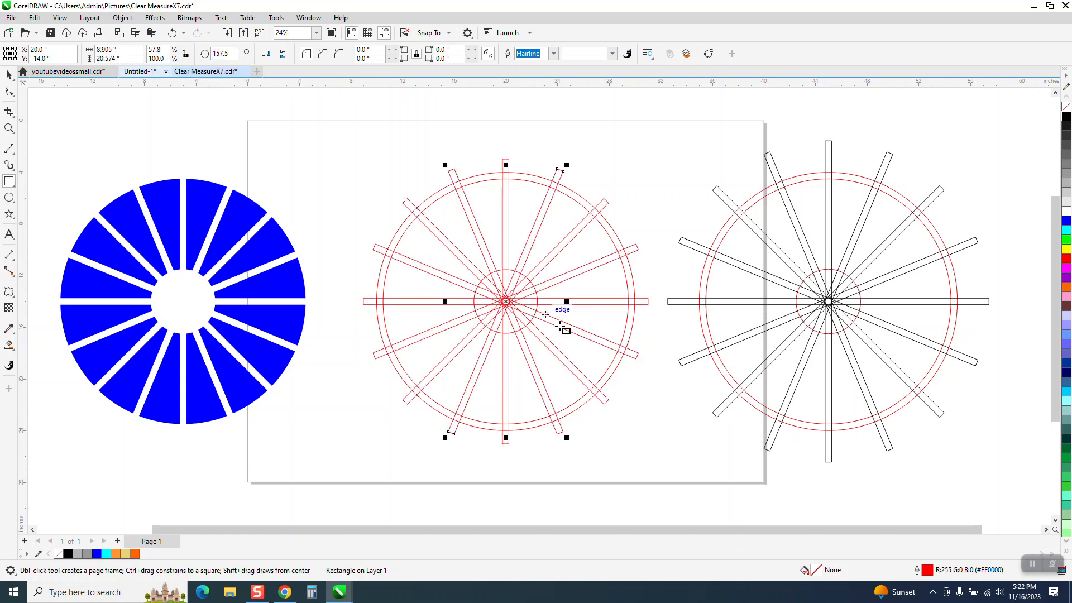
left_click(9, 345)
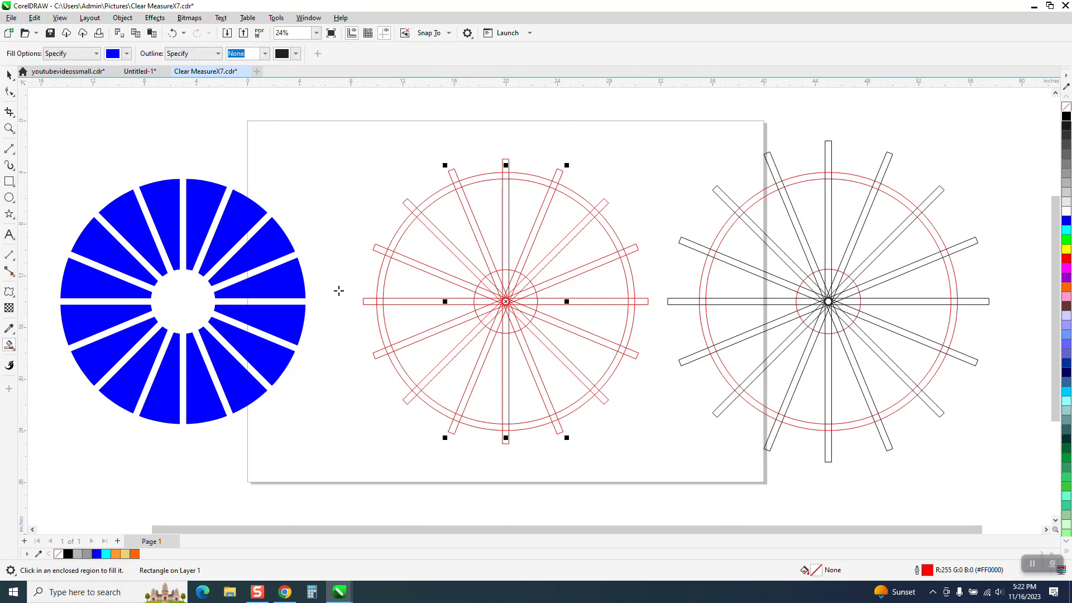
left_click(455, 222)
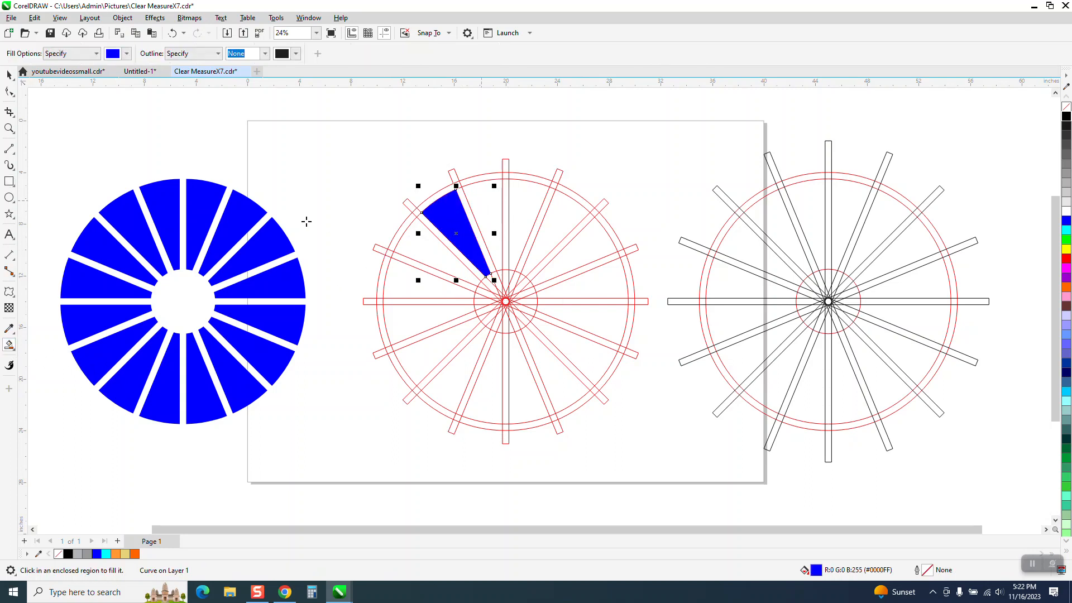
left_click(172, 33)
Select all the circles and bars of the central wheel and group them
left_click(9, 74)
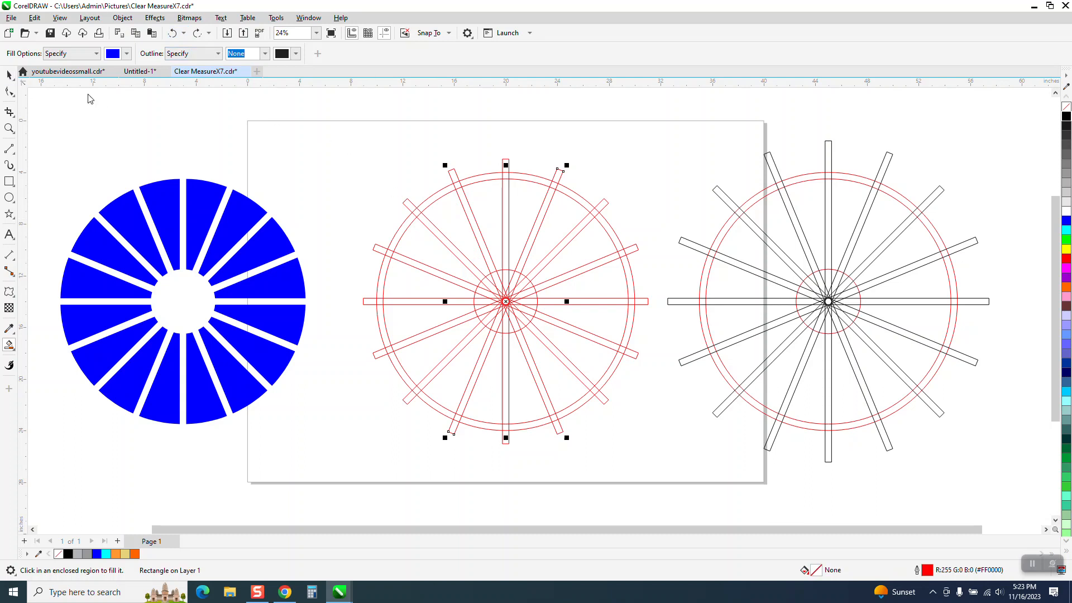
left_click_drag(327, 137, 755, 459)
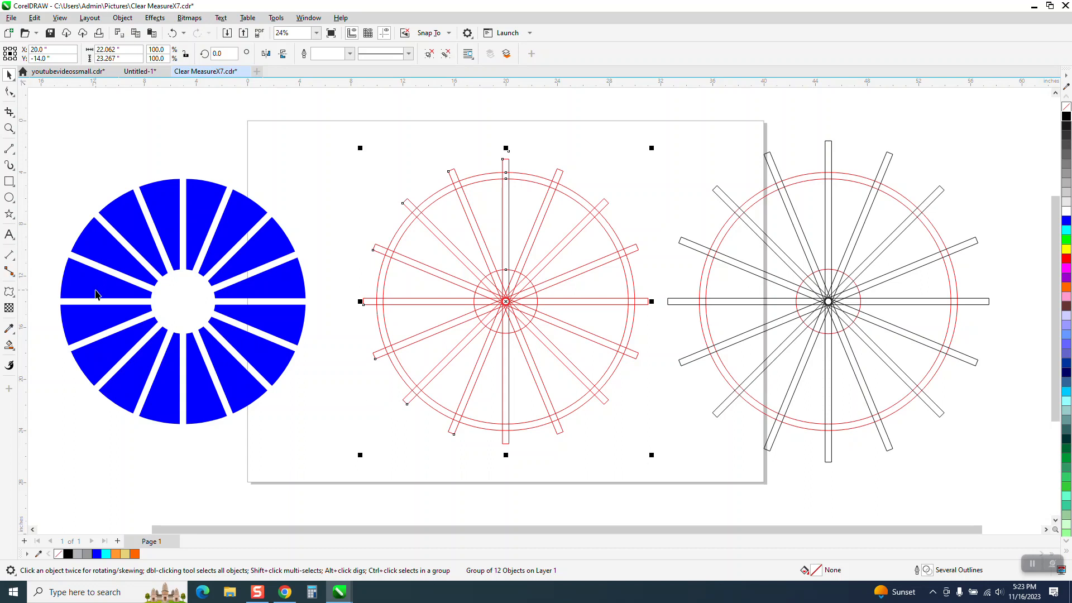
Smart Fill three neighbouring wedges in the upper part of the central wheel with blue and no outline
left_click(9, 345)
left_click(475, 216)
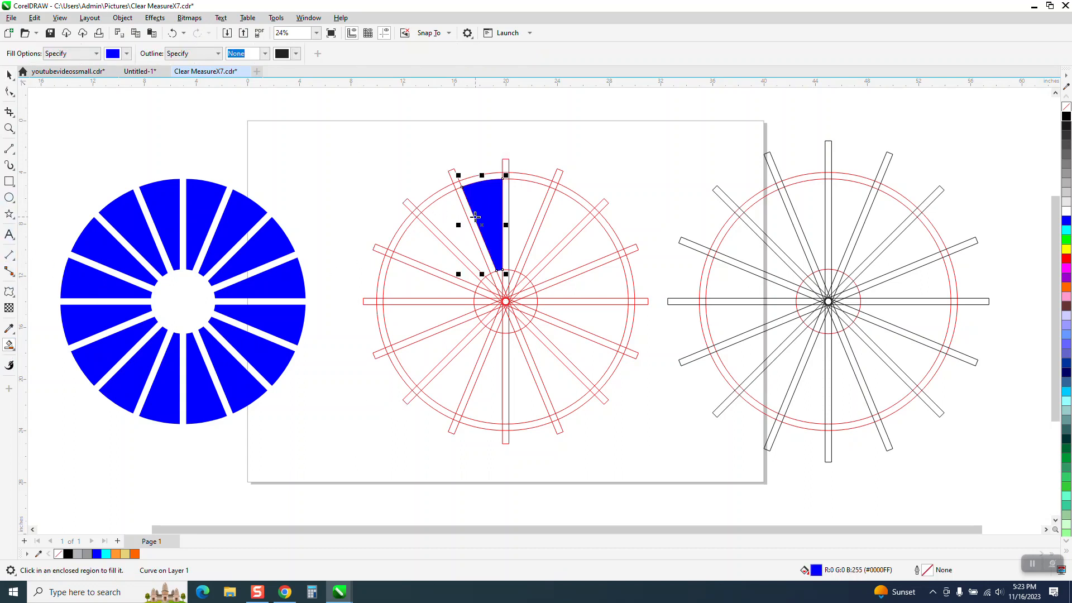
left_click(453, 226)
left_click(532, 208)
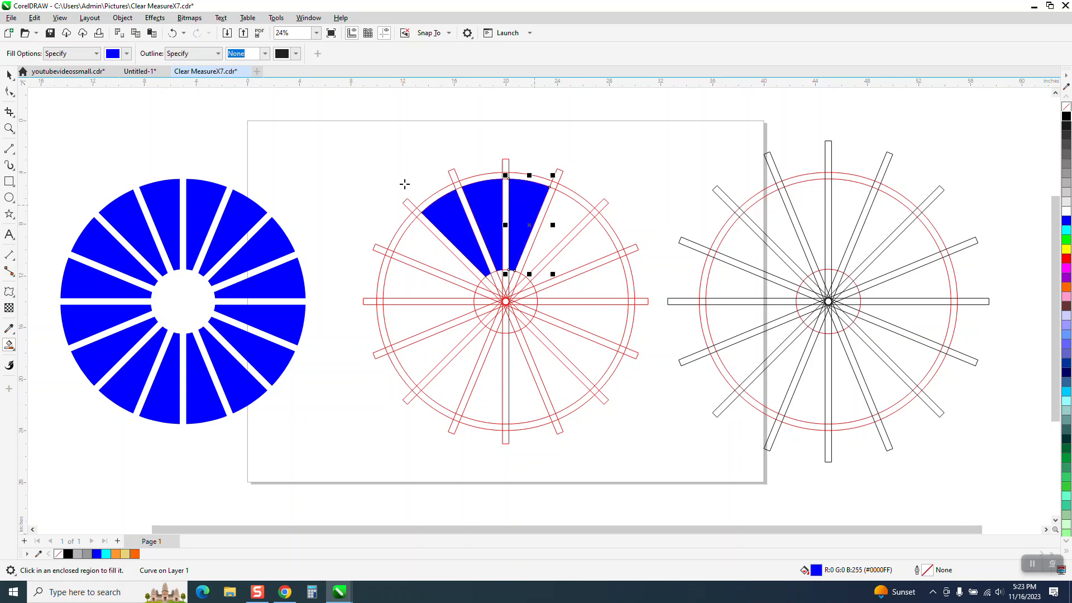
Move the grouped circles and bars 25 inches to the right, off the blue wedges
left_click(9, 75)
left_click(567, 166)
left_click(561, 179)
key("Right")
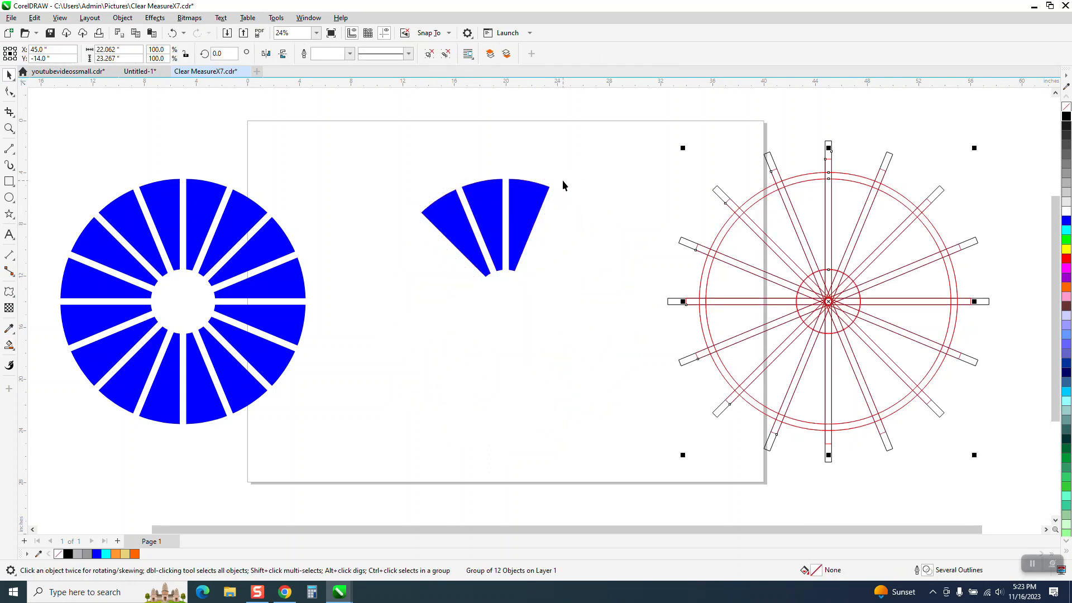
Remove the fill from the three separate blue wedges and give them a black outline
left_click_drag(381, 167, 585, 302)
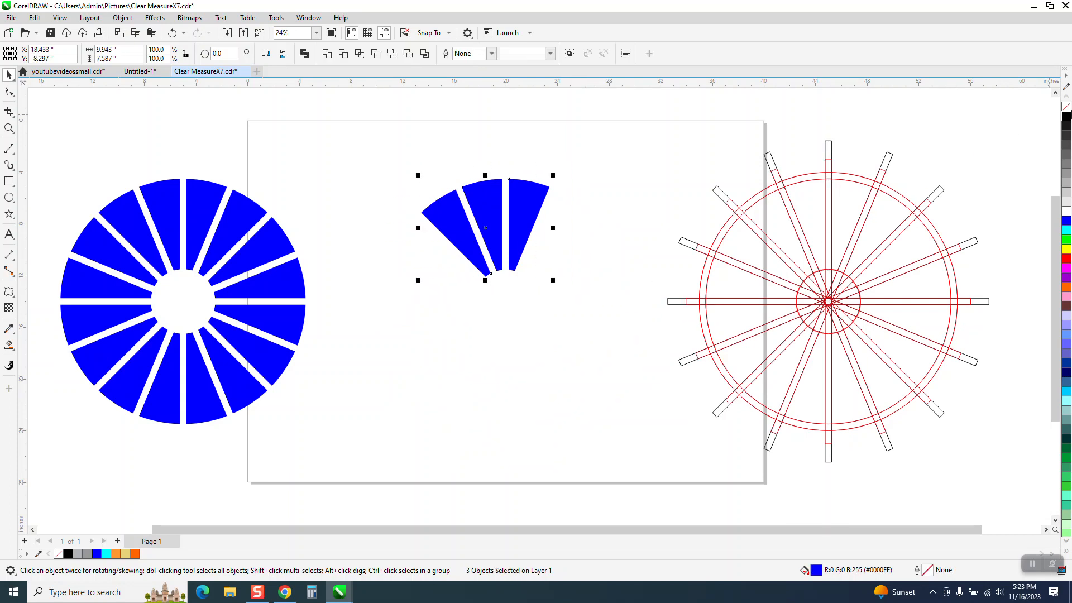
left_click(1066, 107)
right_click(1067, 116)
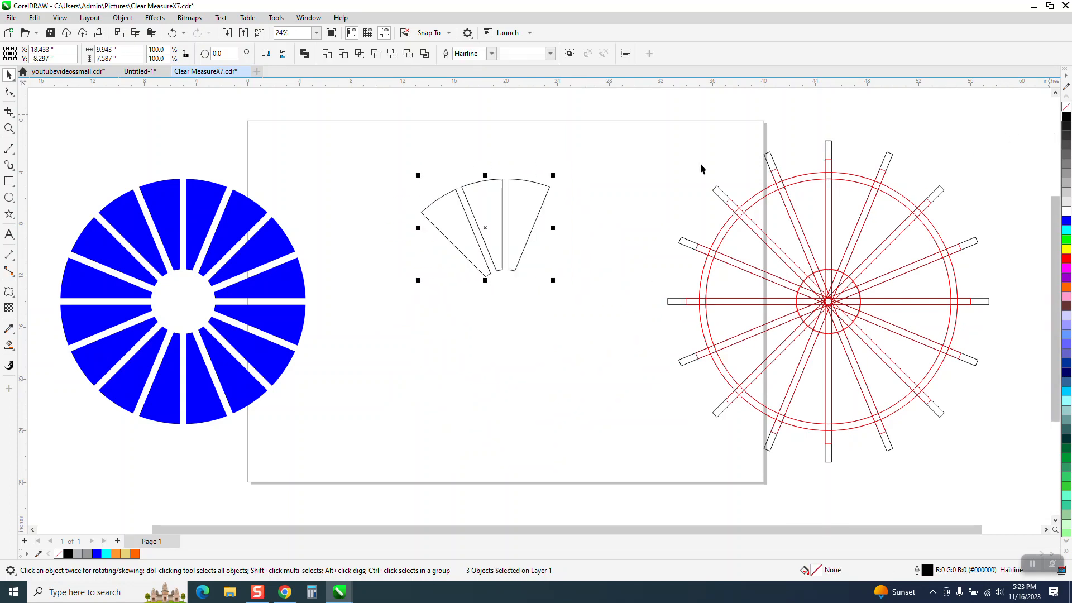
Undo the wedges' outline and fill changes, the group's move and the three Smart Fill wedges
left_click(172, 35)
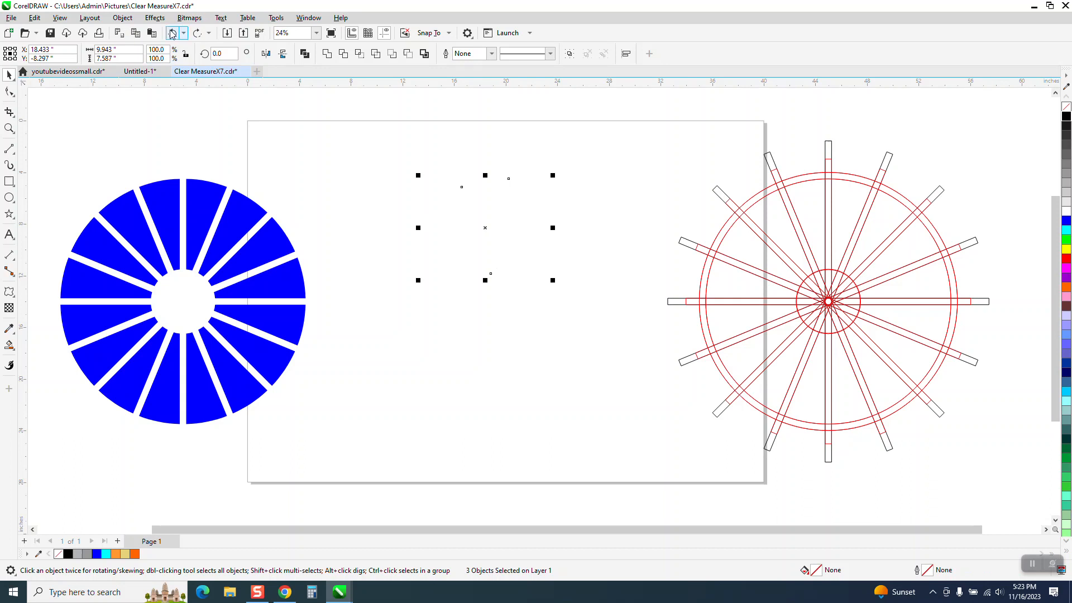
left_click(172, 35)
left_click(172, 35)
left_click(172, 35)
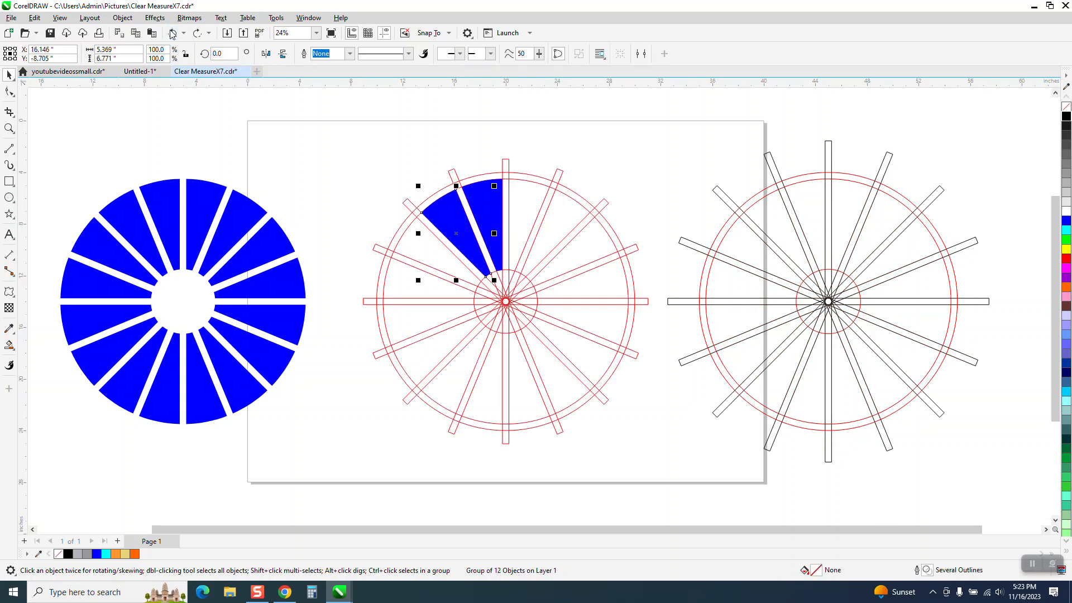
left_click(172, 35)
left_click(172, 34)
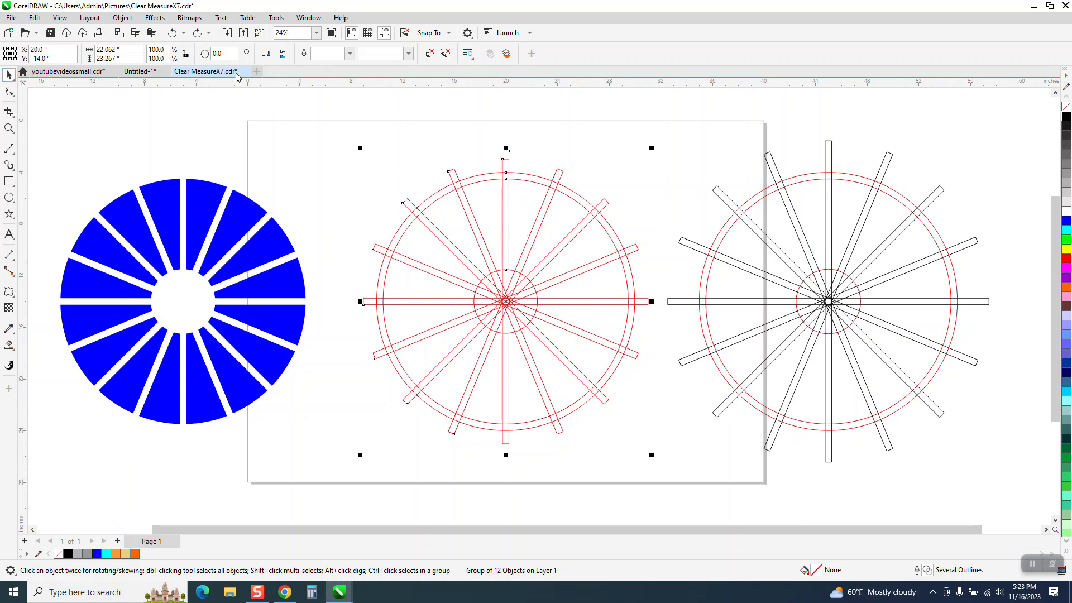
Rotate the grouped red wheel by 11.25° and move the ungrouped wheel of black bars 25 inches to the right
left_click(218, 54)
key("Return")
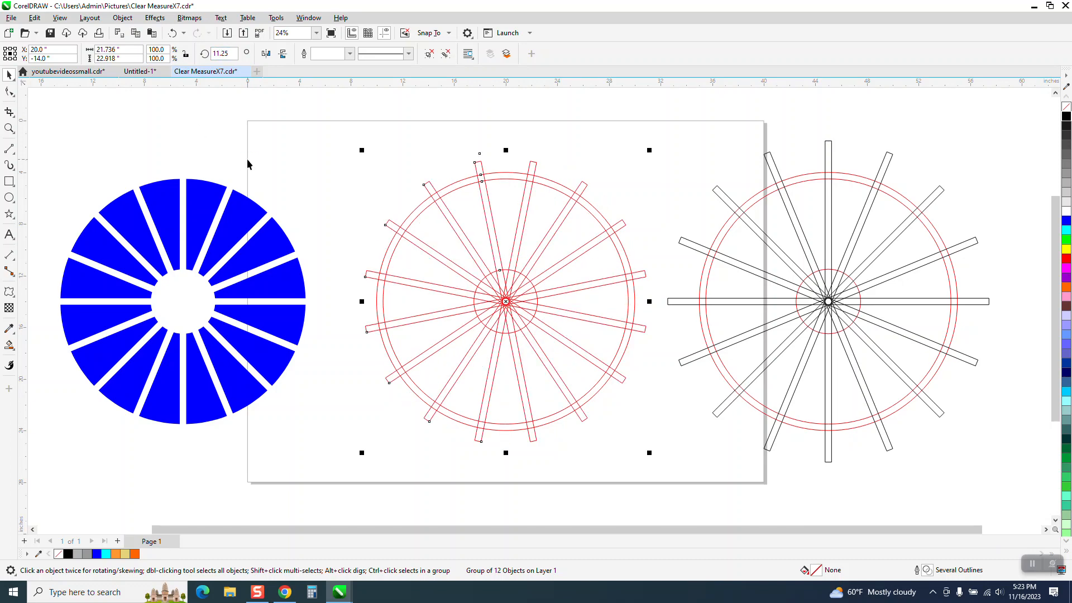
scroll(696, 217, "down", 2)
left_click_drag(659, 163, 929, 390)
key("Right")
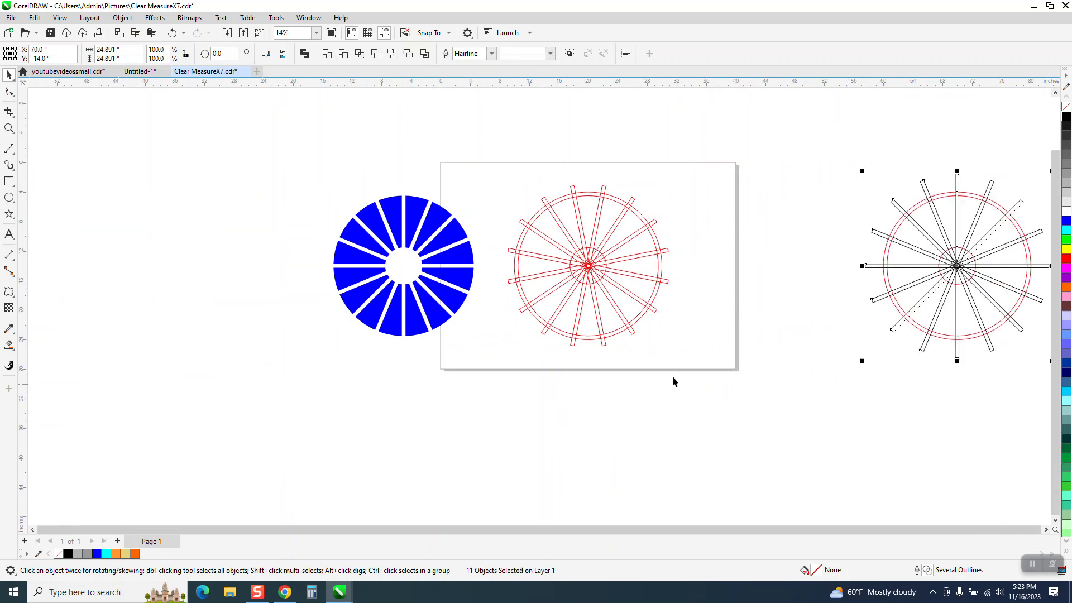
Smart Fill the top wedge of the rotated wheel with blue and move the new wedge 25 inches to the right
left_click(9, 345)
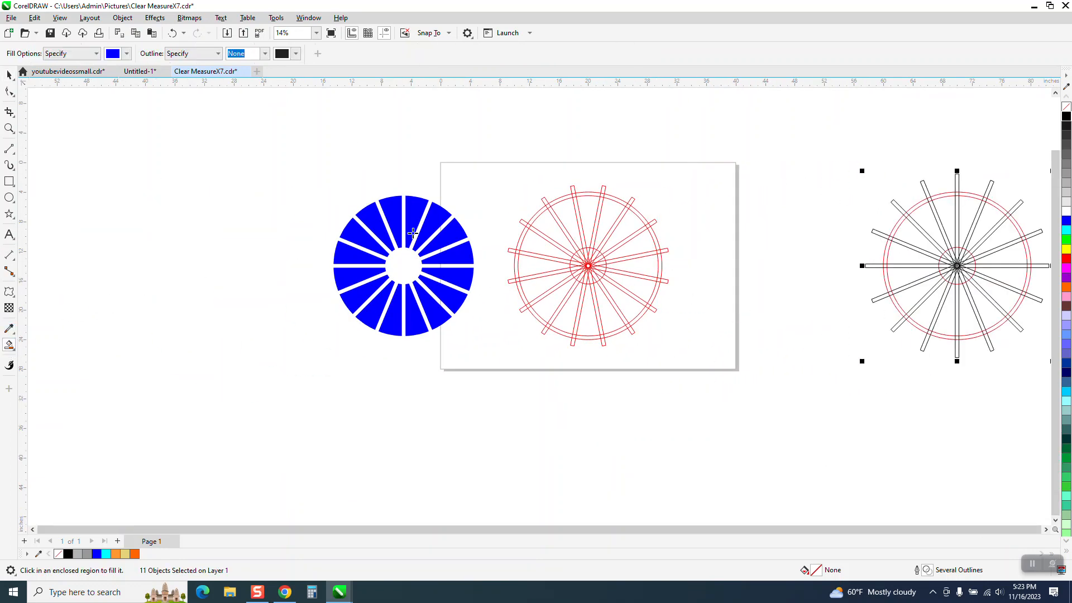
left_click(605, 208)
key("Right")
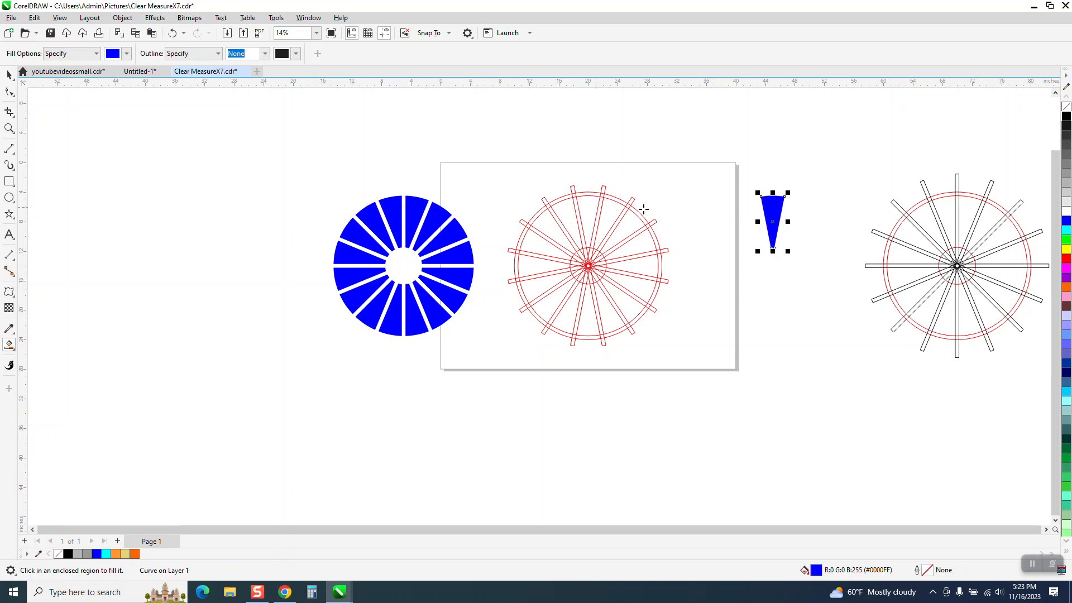
Remove the single wedge's fill and give it a black hairline outline
left_click(1067, 106)
right_click(1066, 116)
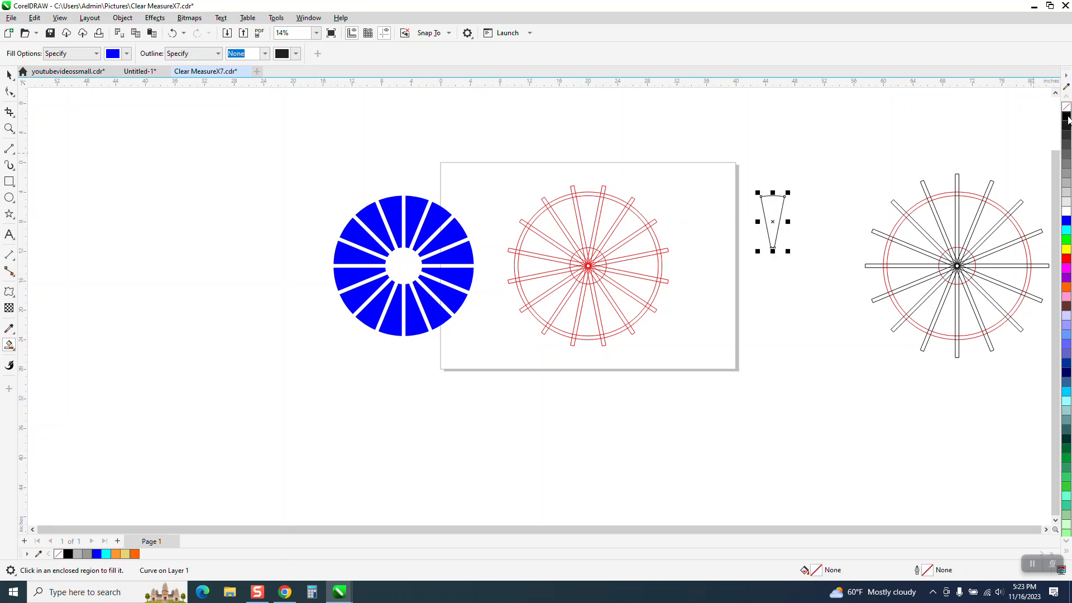
Fillet the wedge's two outer corners with a 0.25-inch radius
left_click(9, 128)
left_click_drag(726, 176, 894, 339)
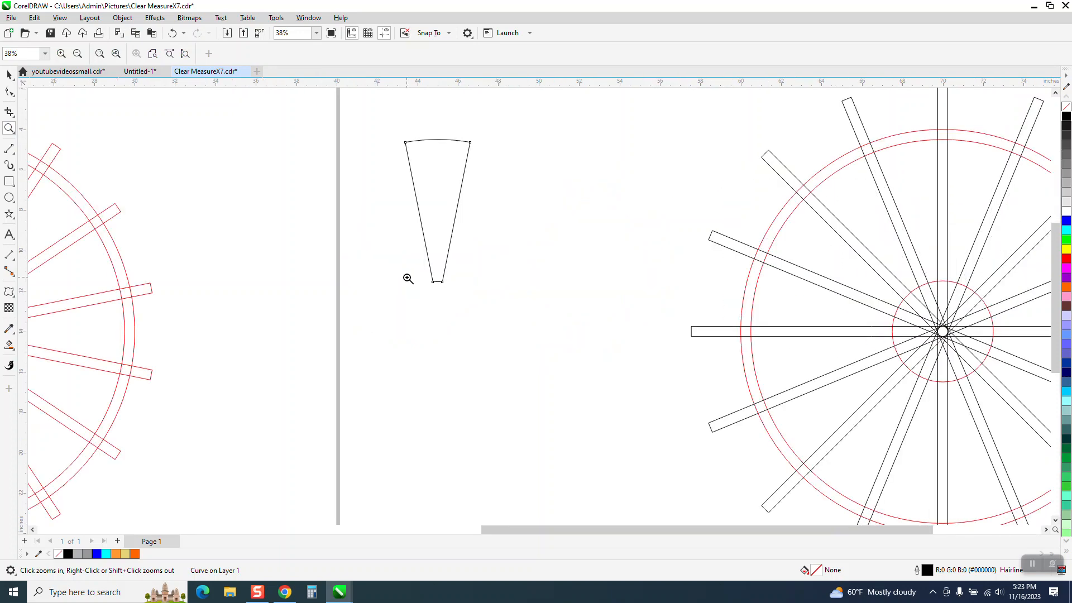
left_click(9, 74)
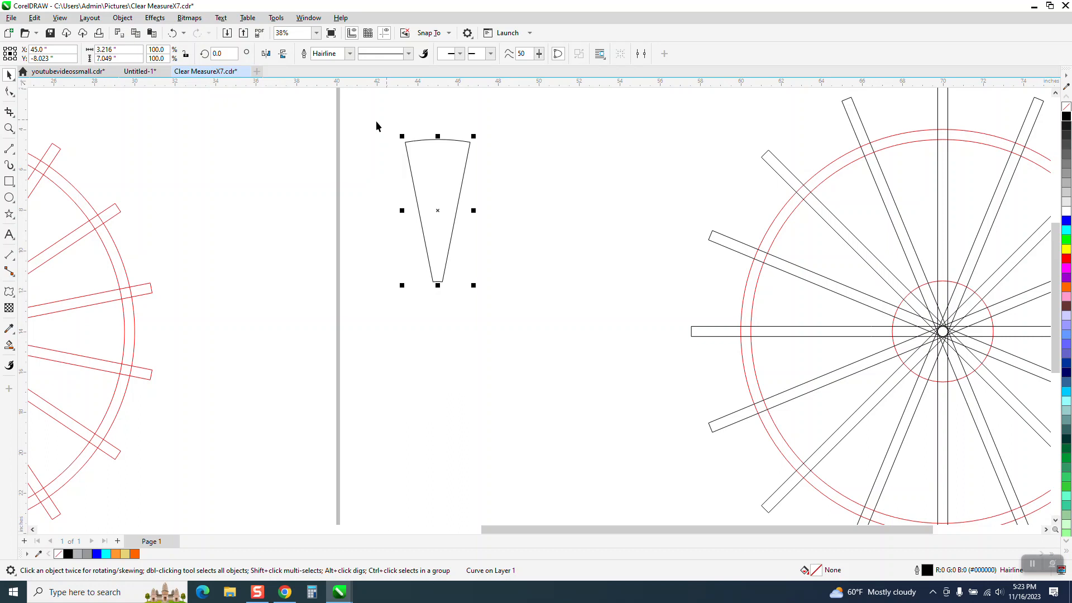
left_click(9, 93)
left_click_drag(627, 179, 627, 179)
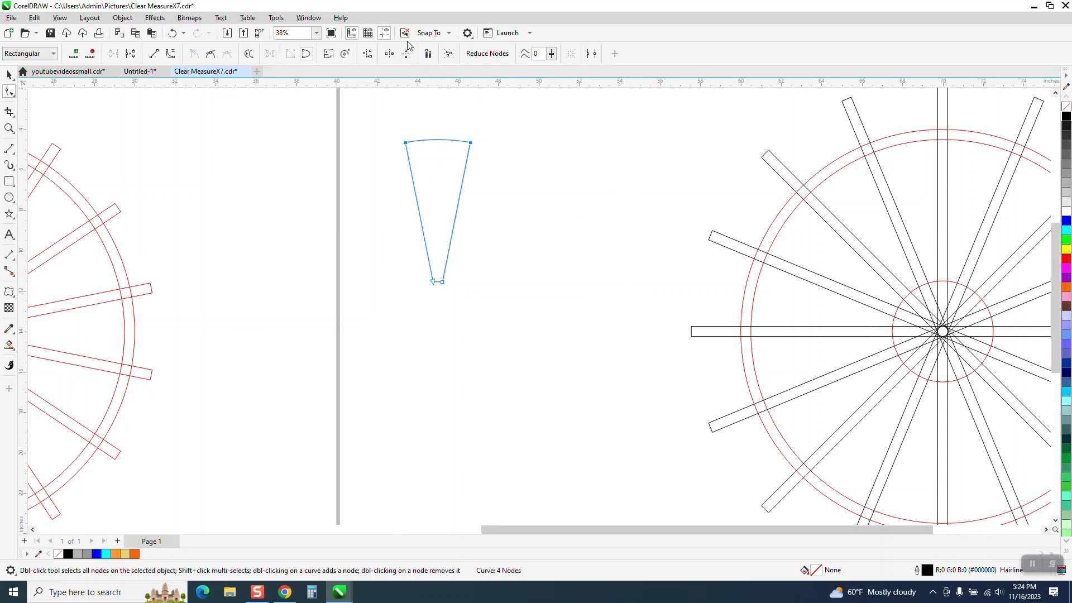
left_click(308, 18)
mouse_move(312, 170)
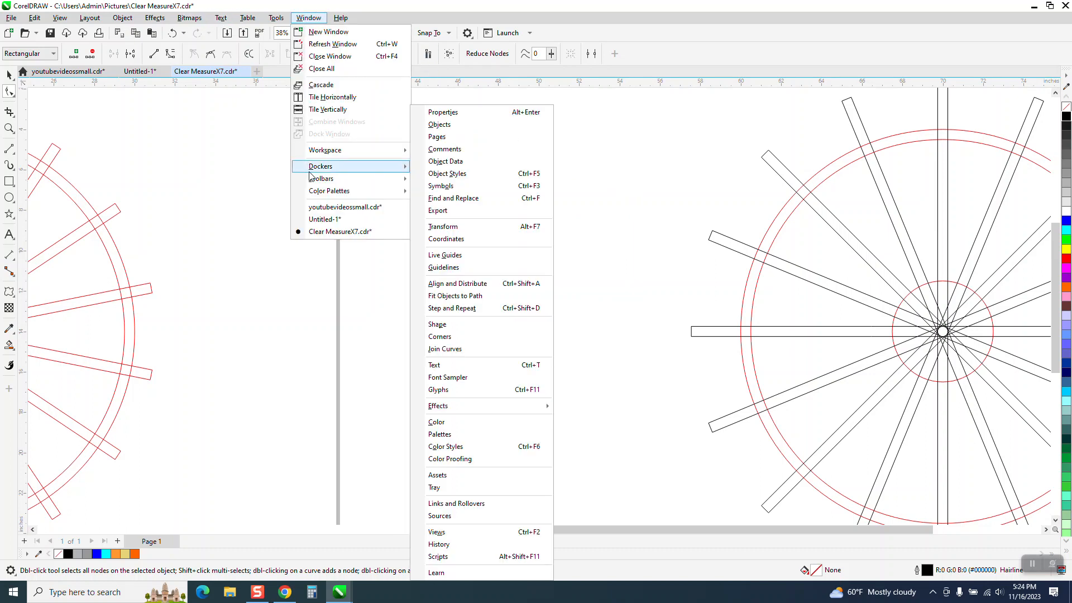
left_click(453, 338)
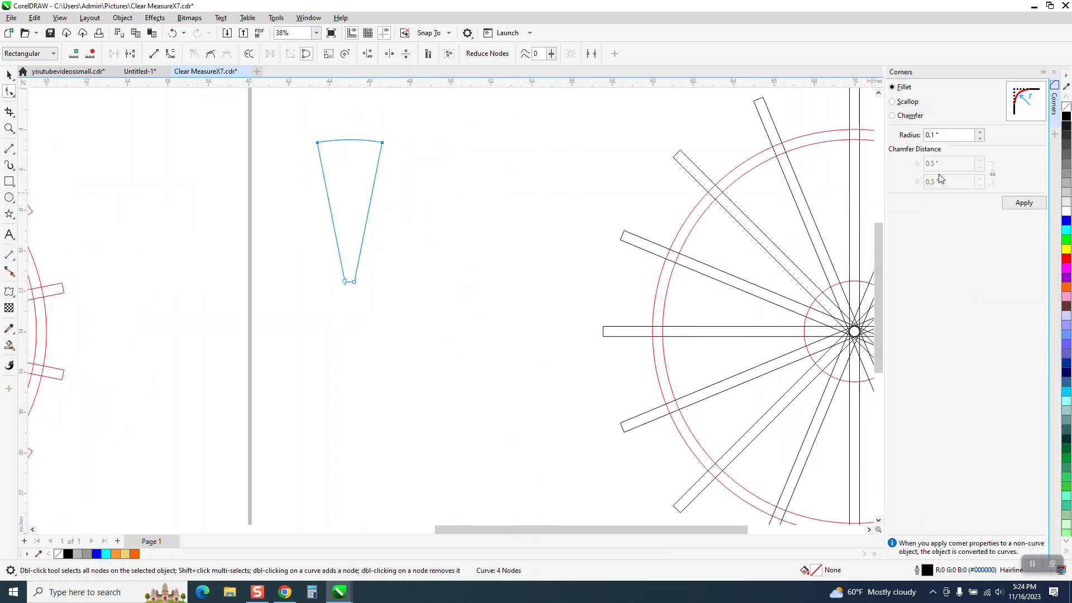
left_click_drag(946, 135, 901, 144)
type(".25")
left_click(1027, 203)
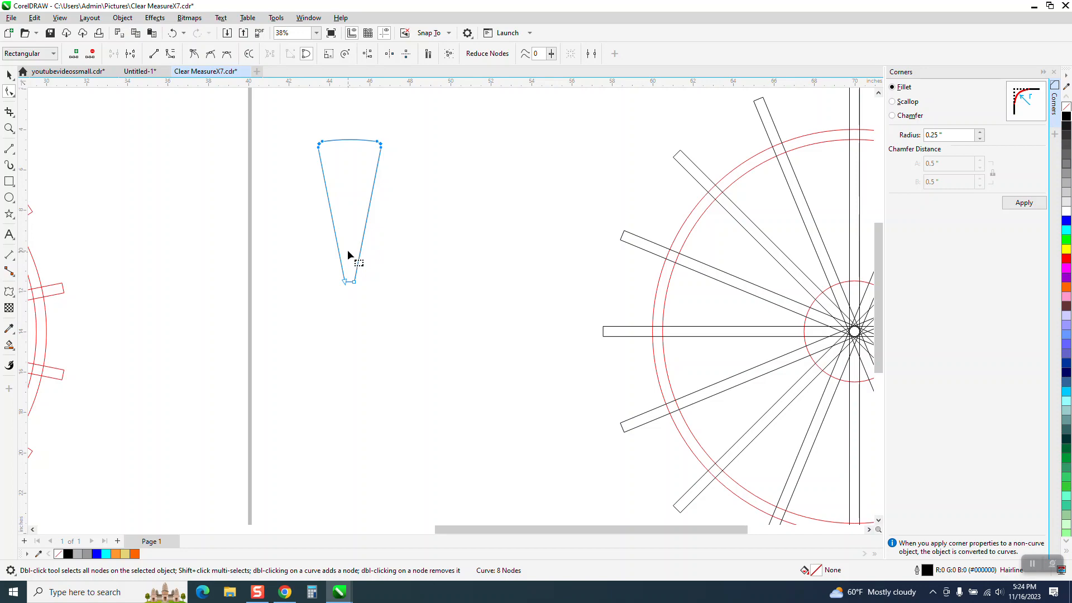
Move the grouped red wheel 50 inches right onto the black-bar wheel, and the rounded wedge 25 inches left onto the page
scroll(437, 234, "down", 3)
key("space")
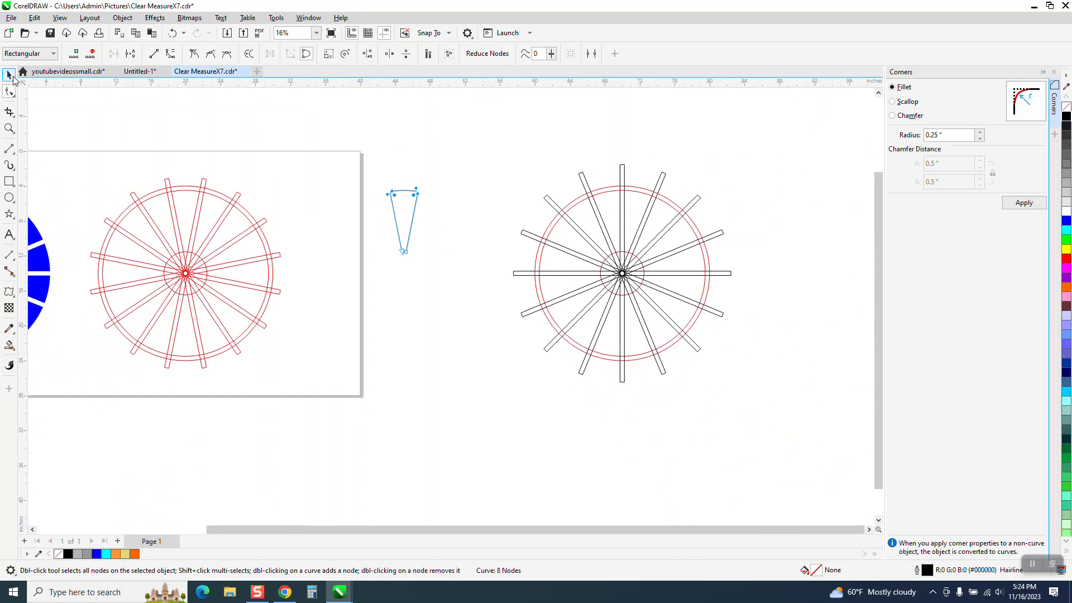
left_click_drag(78, 163, 340, 394)
key("Right")
key("Right")
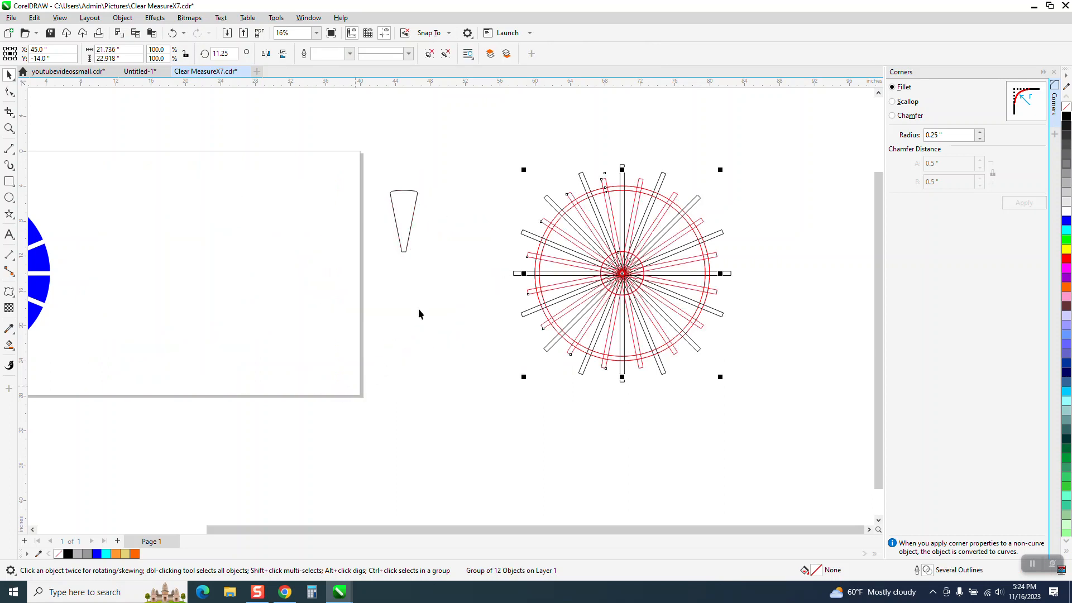
left_click(413, 223)
key("Left")
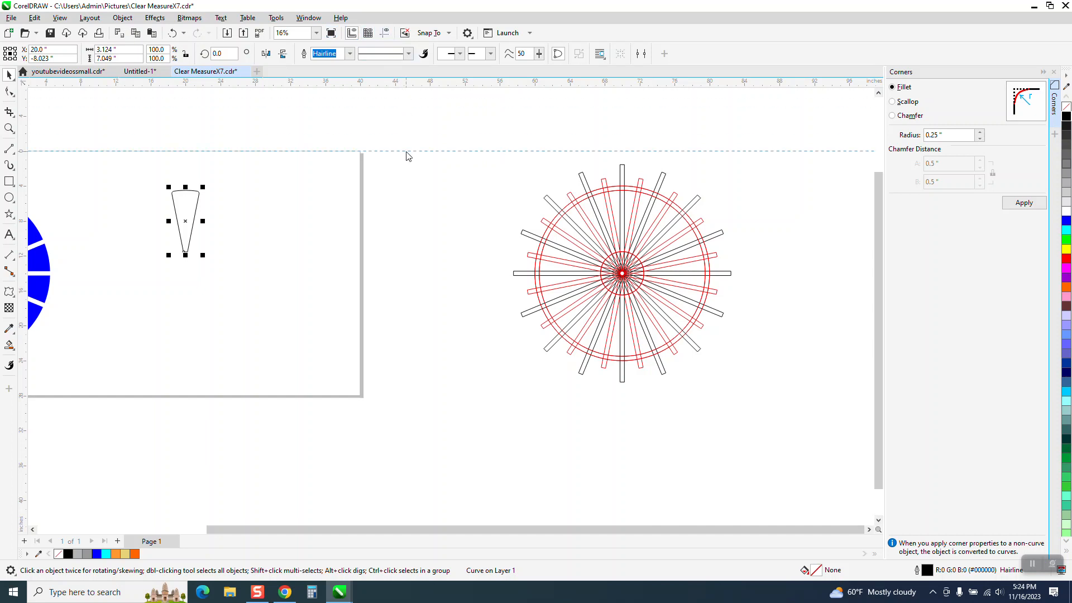
Place a horizontal guideline at -14 inches and a vertical guideline at 20 inches, crossing at the page center
left_click(407, 151)
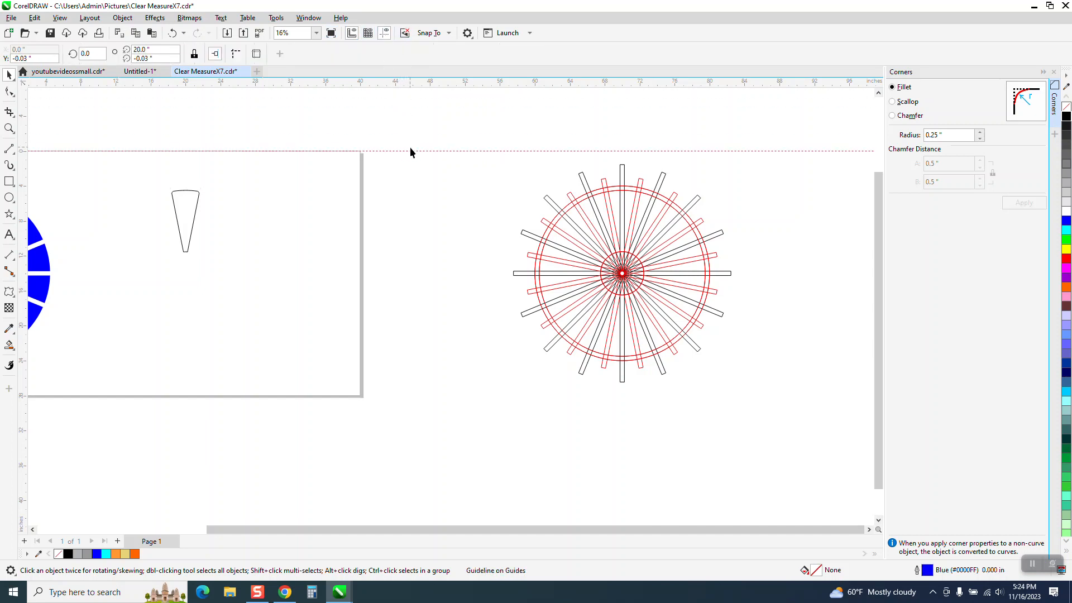
left_click(411, 151)
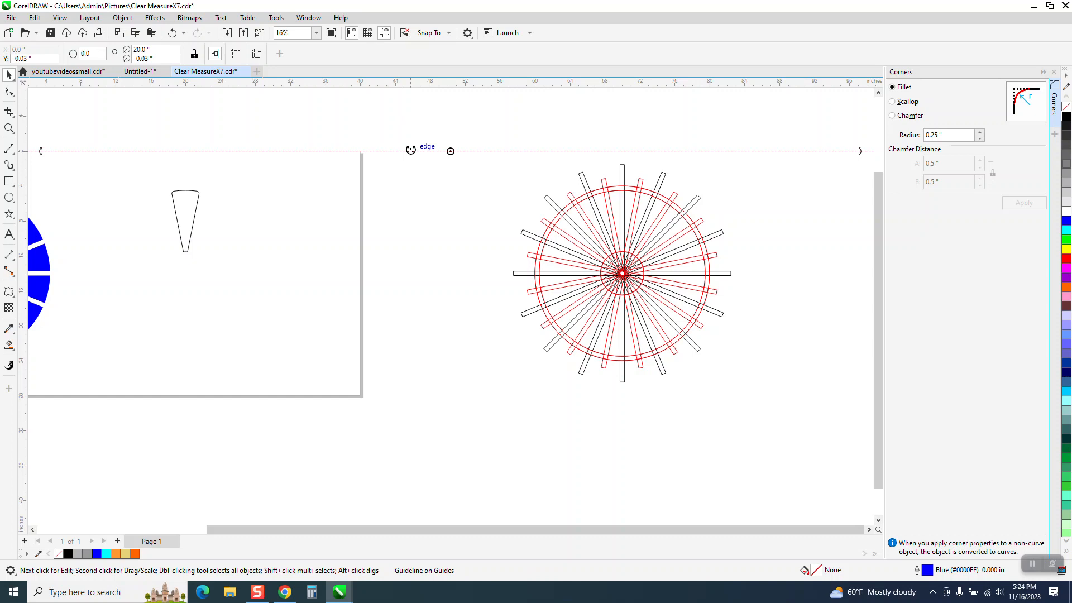
left_click_drag(411, 150, 194, 231)
left_click_drag(25, 170, 186, 189)
Set the rounded wedge's center of rotation at the intersection of the two guidelines
left_click(10, 130)
left_click_drag(90, 160, 526, 384)
left_click(8, 75)
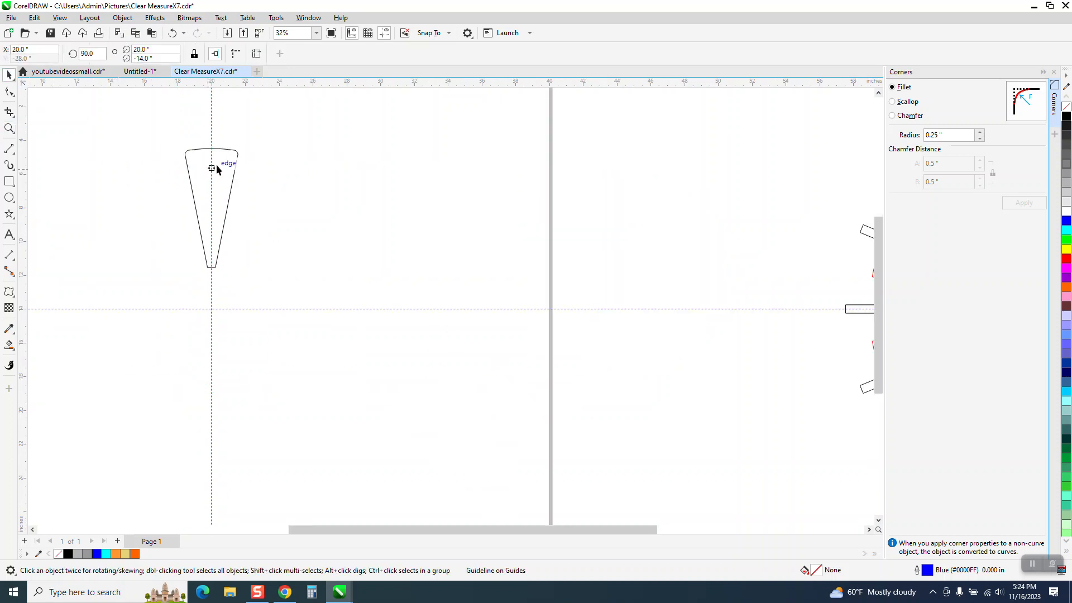
left_click(225, 150)
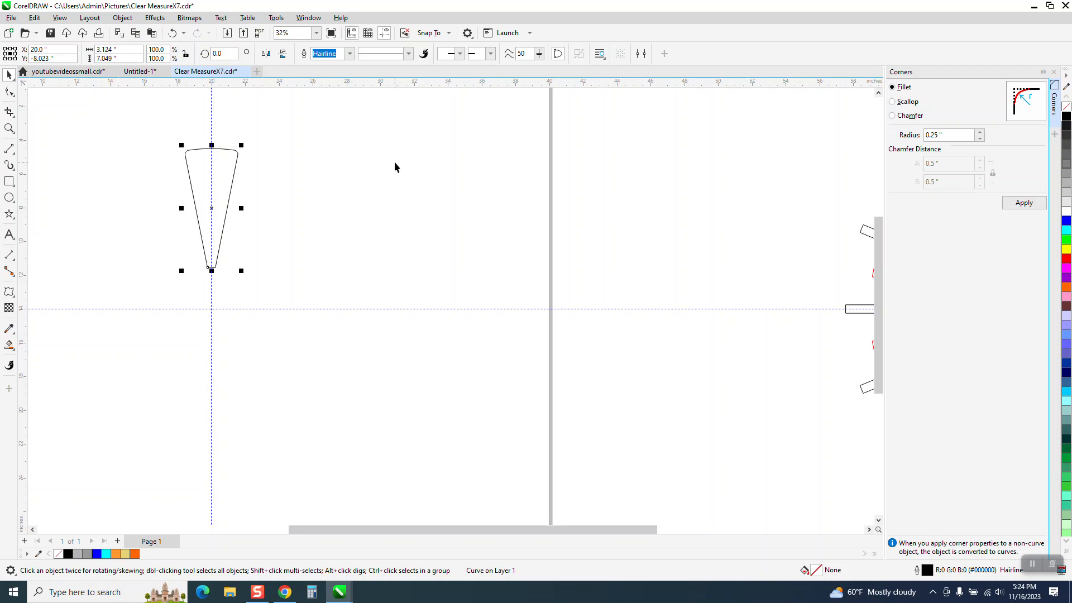
left_click(213, 208)
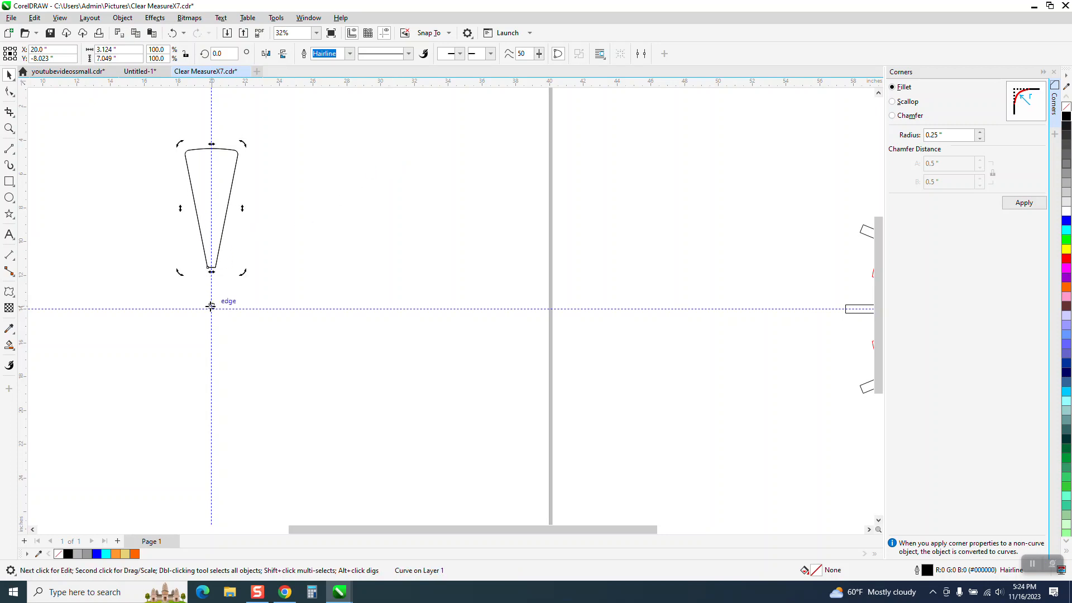
left_click(217, 245)
left_click(213, 208)
left_click(213, 204)
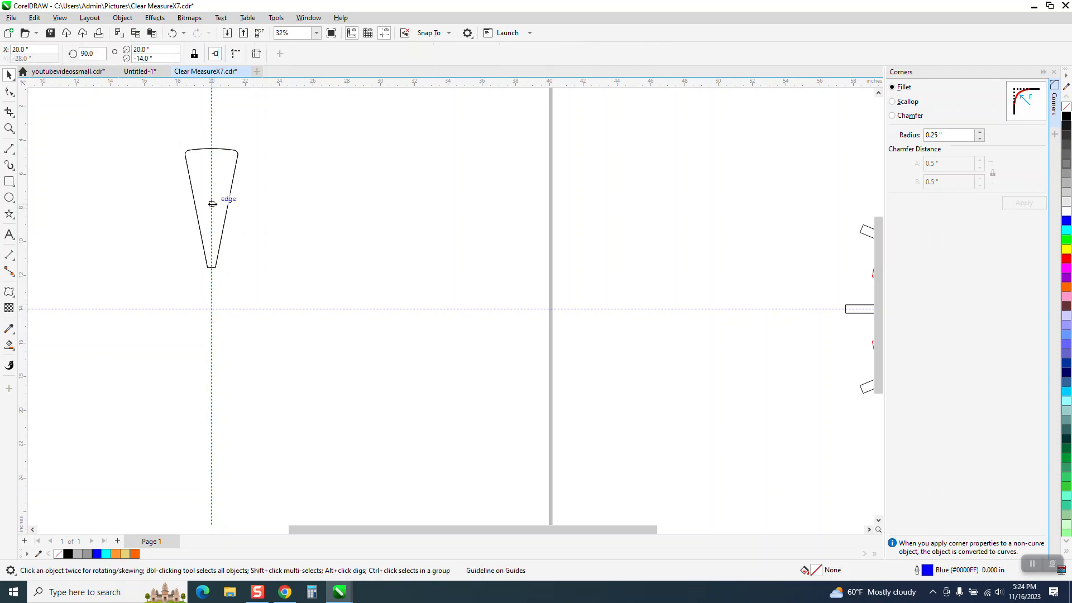
left_click(226, 206)
left_click(212, 208)
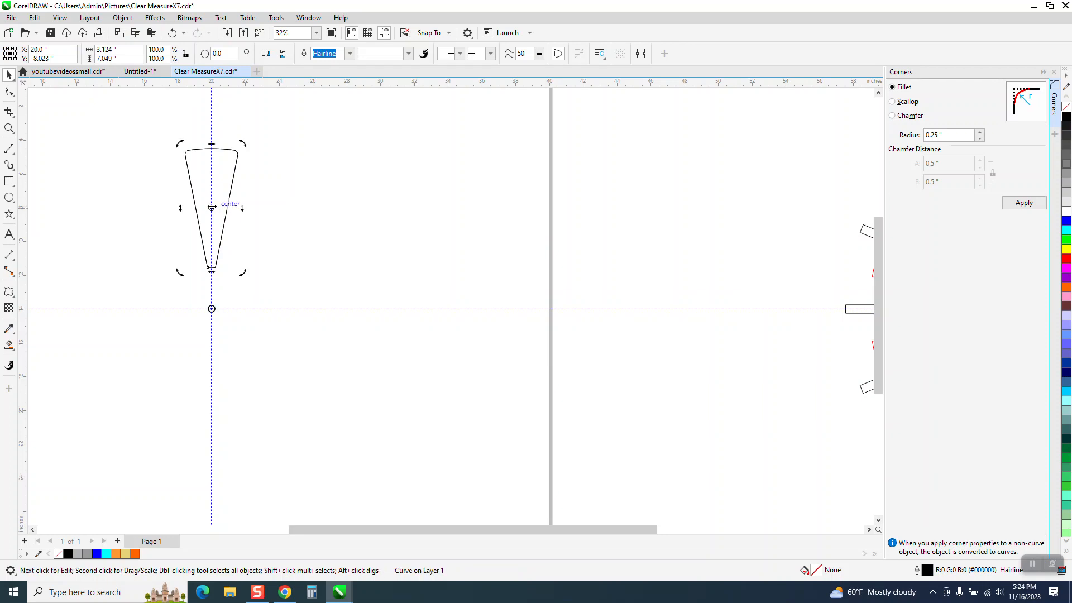
Create copies of the wedge rotated to 22.5° and 45° around the guideline intersection
left_click(222, 57)
type("22.5")
key("Return")
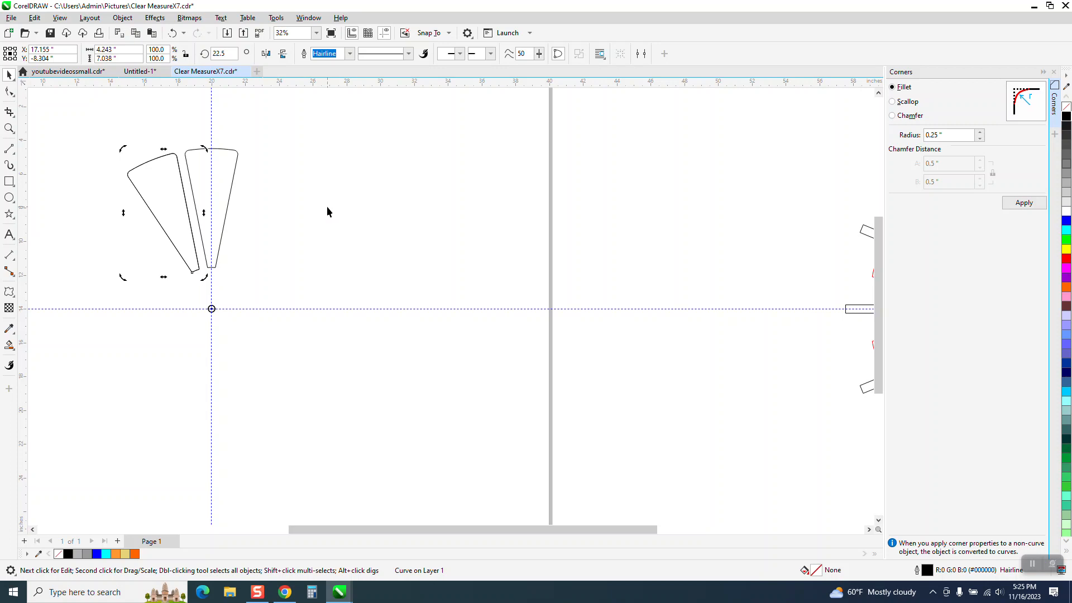
left_click(226, 53)
type("45")
key("Return")
Repeat the rotated duplication in 22.5° steps until sixteen wedges form a full circle
key("ctrl+d")
key("ctrl+d")
key("ctrl+d")
key("ctrl+d")
key("ctrl+d")
key("ctrl+d")
key("ctrl+d")
key("ctrl+d")
key("ctrl+d")
key("ctrl+d")
key("ctrl+d")
key("ctrl+d")
key("ctrl+d")
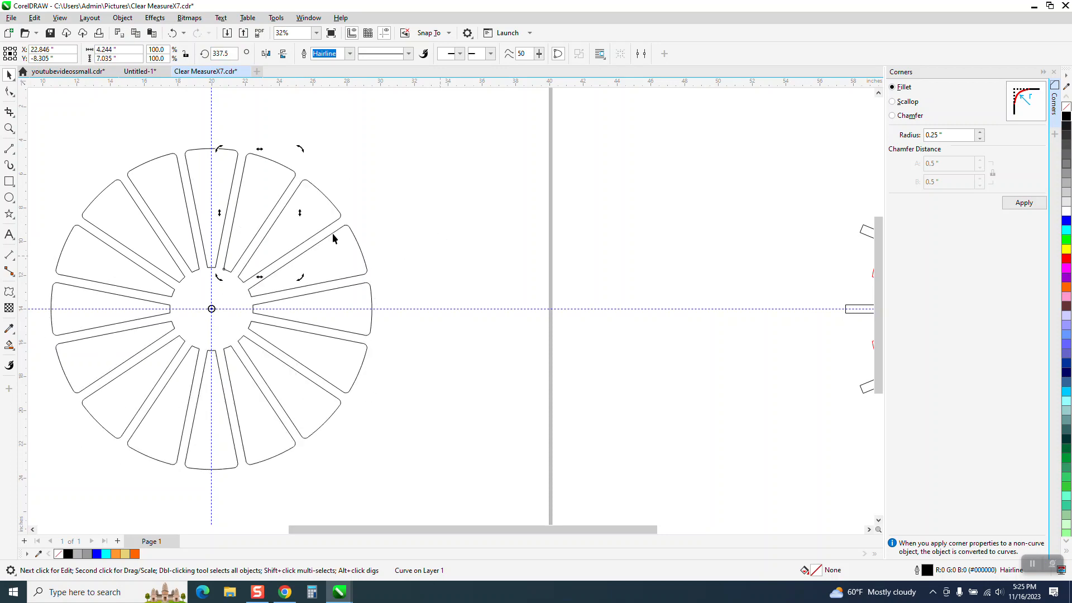
Undo all the rotated wedge copies back to the single upright wedge
left_click(173, 33)
left_click(173, 33)
left_click(173, 33)
left_click(173, 33)
right_click(174, 33)
left_click(174, 33)
left_click(174, 33)
left_click(174, 34)
left_click(174, 34)
left_click(174, 34)
left_click(174, 34)
left_click(173, 33)
left_click(173, 34)
left_click(174, 33)
left_click(174, 34)
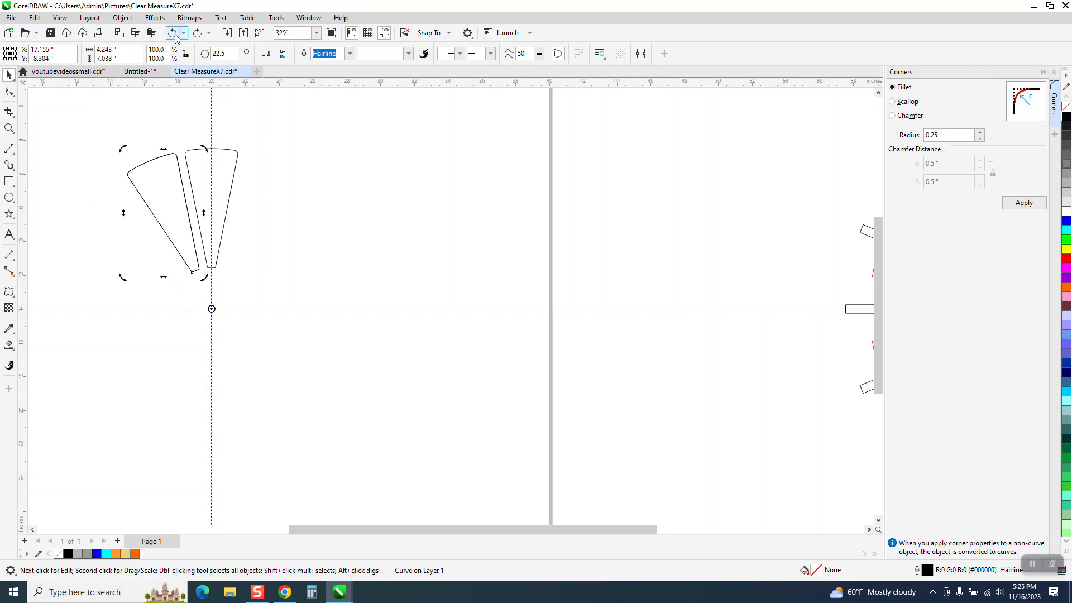
left_click(174, 34)
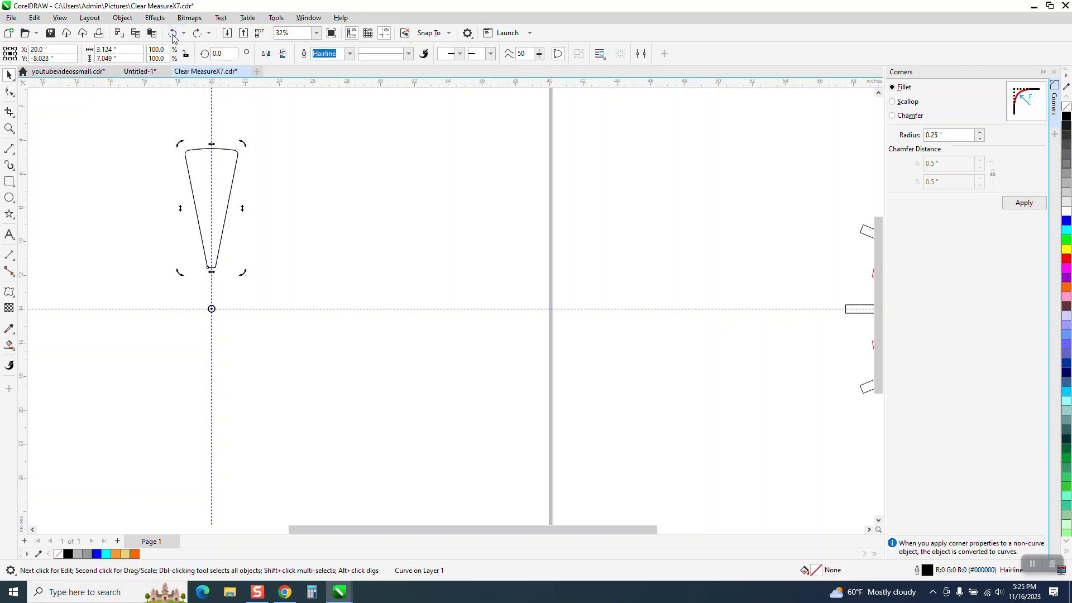
Move the duplicate wedge stacked on the original 25 inches to the right and delete it
left_click(303, 169)
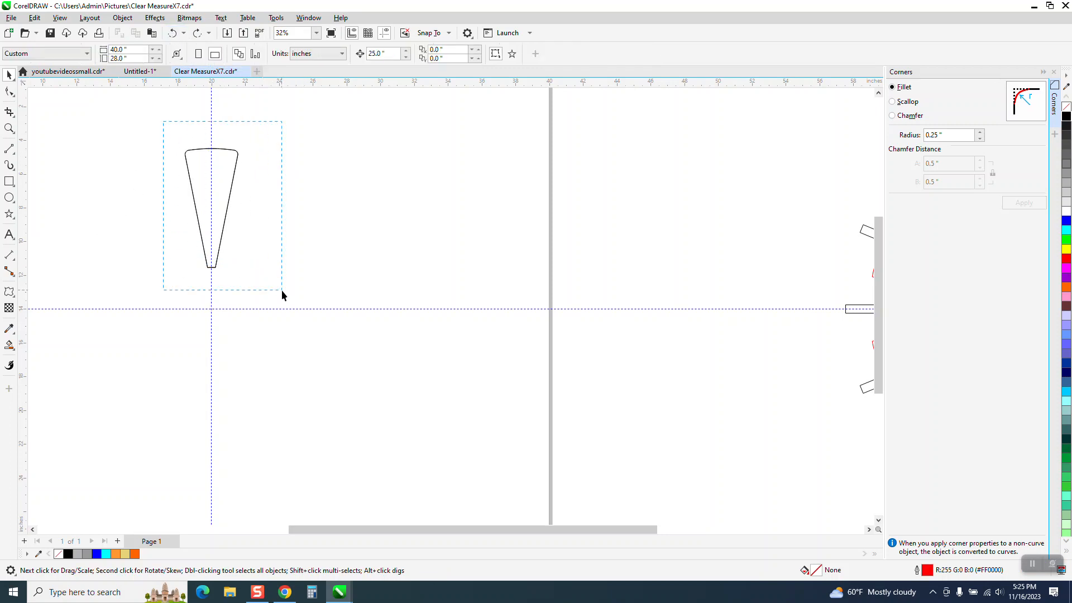
left_click_drag(281, 289, 283, 296)
left_click(368, 173)
left_click(200, 173)
key("Right")
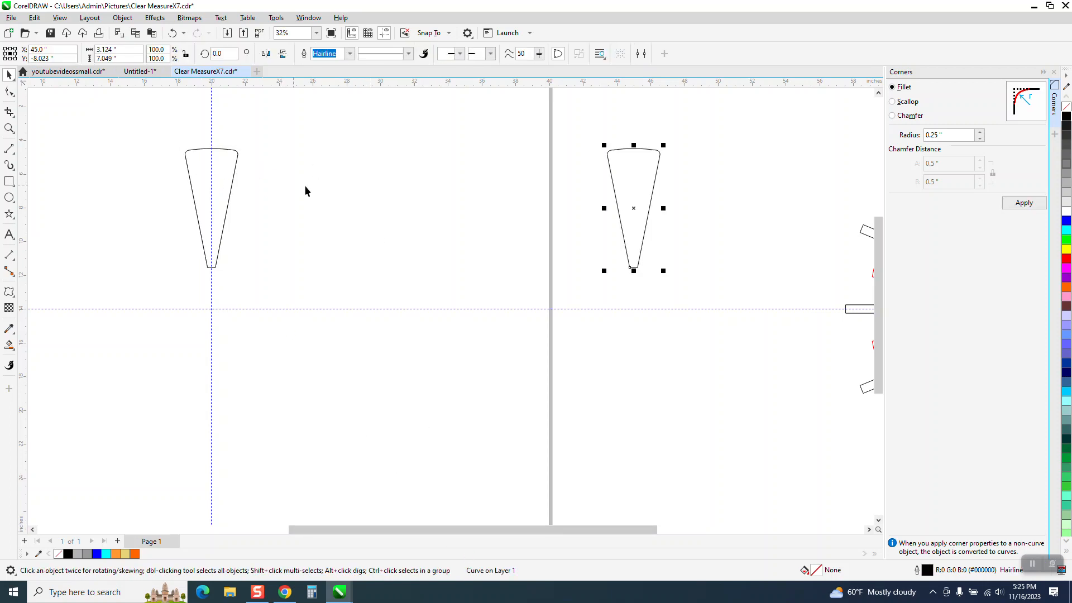
left_click_drag(579, 120, 772, 341)
key("Delete")
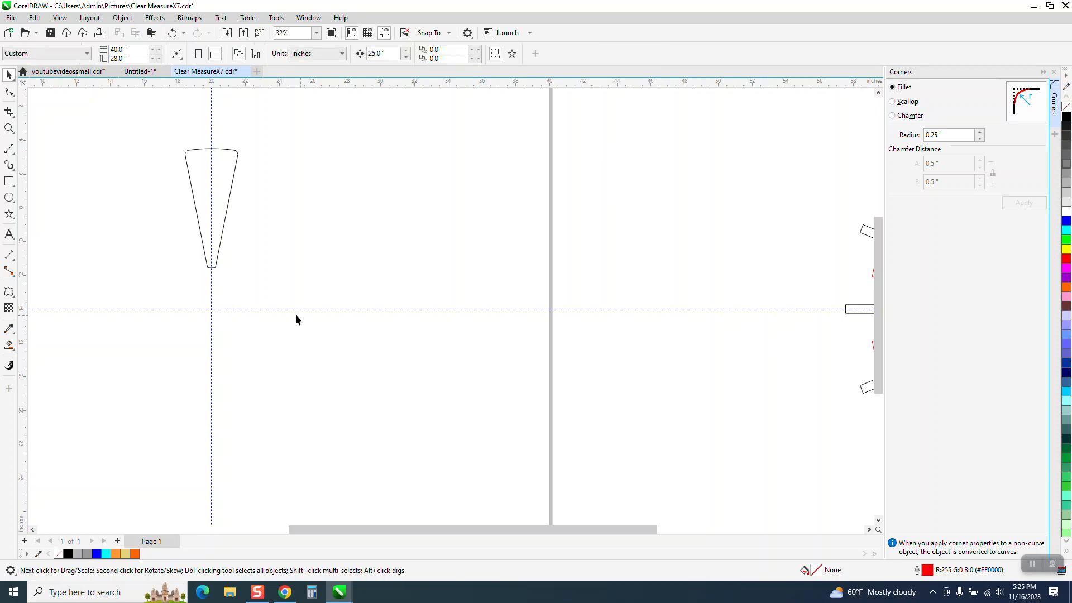
Create a clone of the remaining rounded wedge in place
left_click(224, 184)
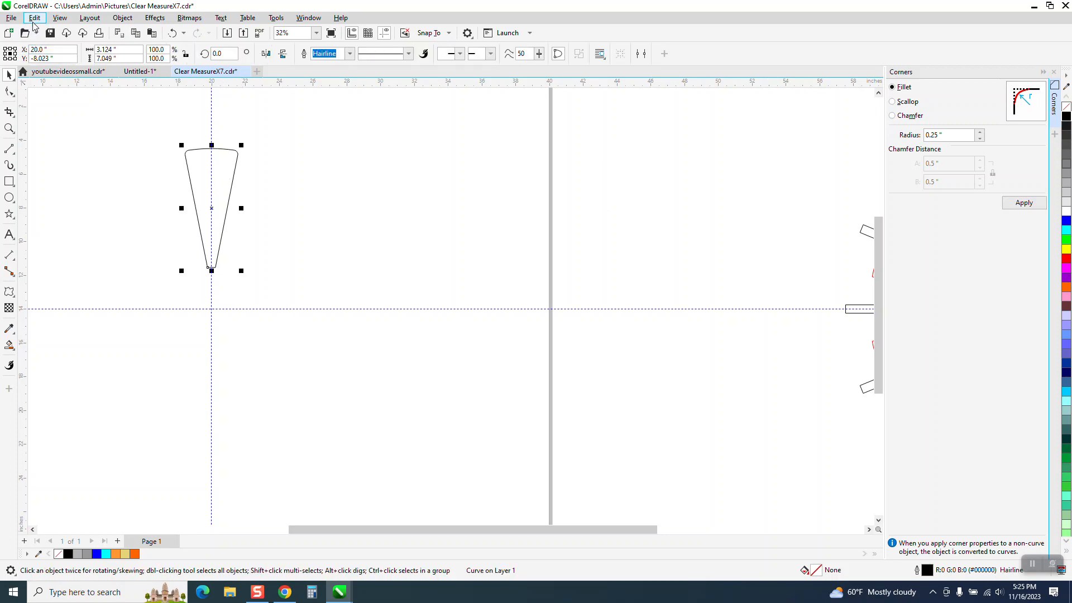
left_click(34, 17)
left_click(56, 174)
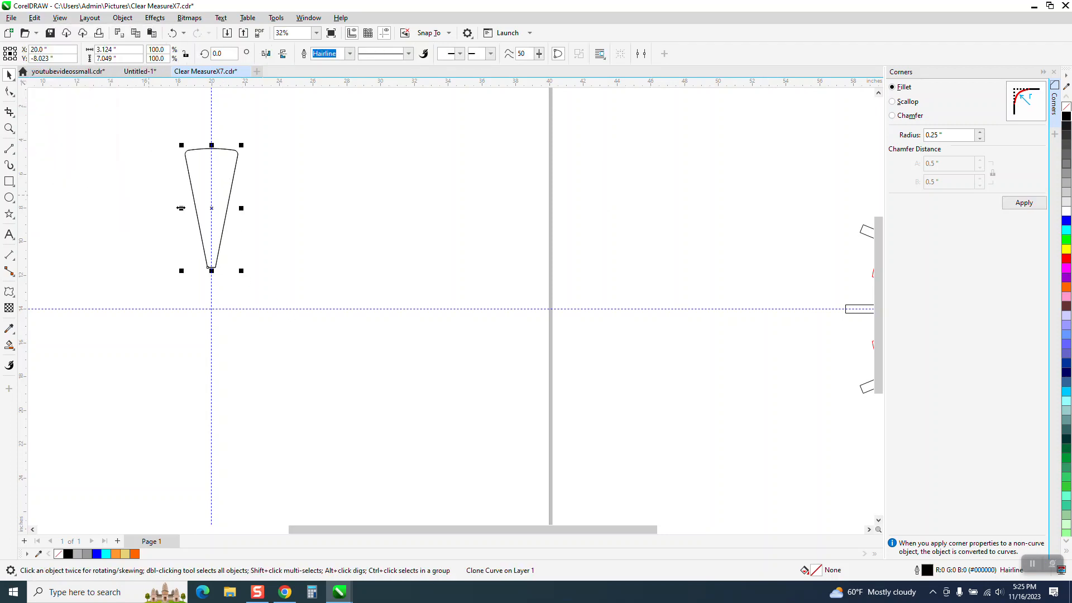
Move the wedge clone's rotation center to the guideline intersection and rotate the clone 22.5° around it
left_click(212, 208)
left_click_drag(211, 208, 212, 309)
left_click(212, 208)
left_click(214, 207)
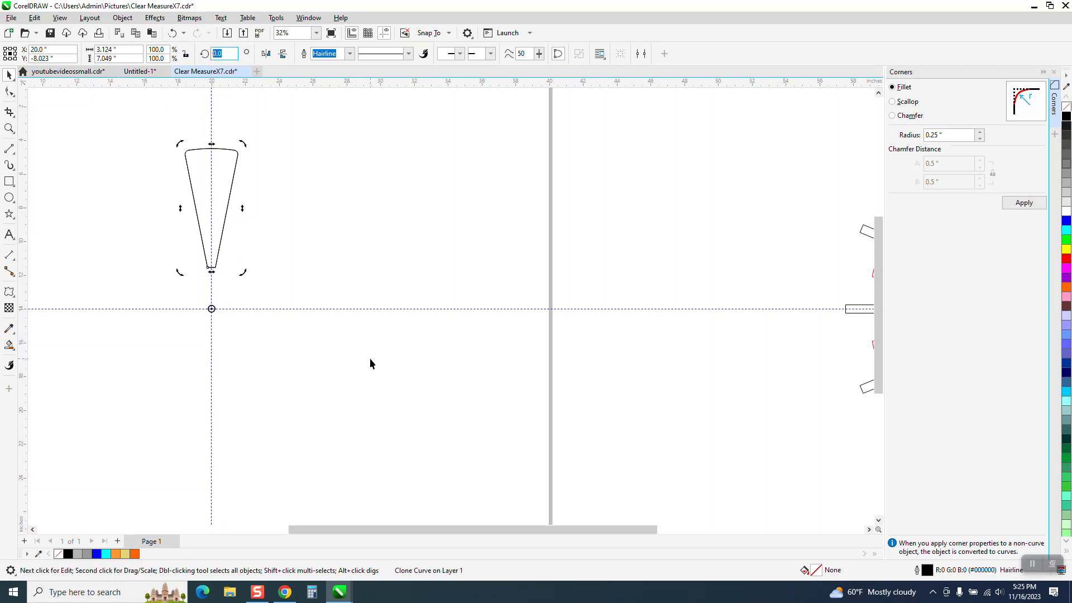
key("Return")
Repeat the rotated clone in 22.5° steps around the guideline intersection until sixteen wedges complete the circle
key("ctrl+d")
key("ctrl+d")
key("ctrl+d")
key("ctrl+d")
key("ctrl+d")
key("ctrl+d")
key("ctrl+d")
key("ctrl+d")
key("ctrl+d")
key("ctrl+d")
key("ctrl+d")
key("ctrl+d")
key("ctrl+d")
key("ctrl+d")
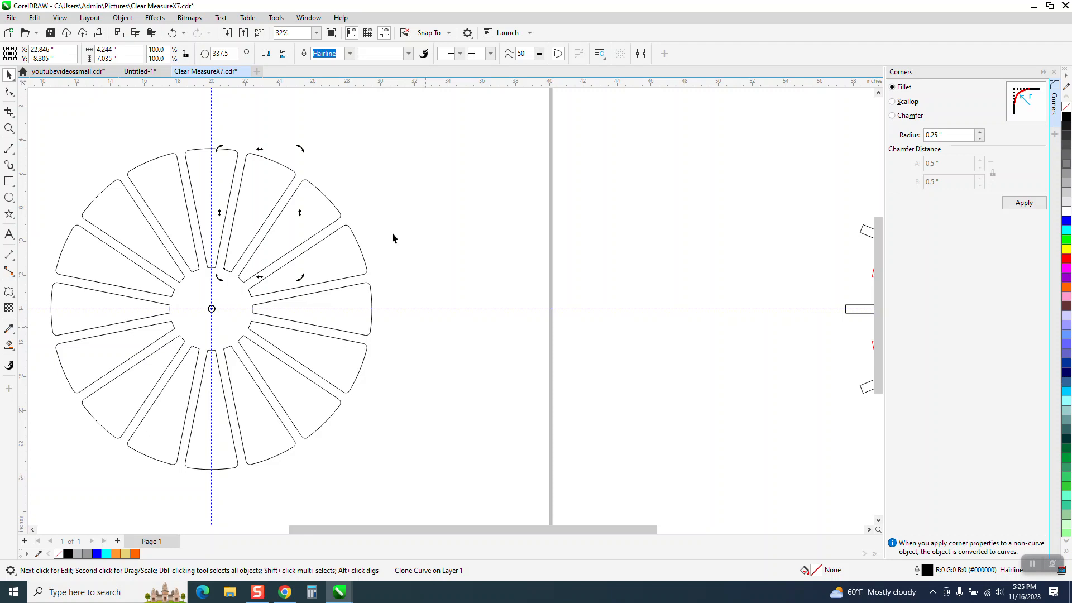
Select the original upright wedge that controls the clones
left_click(346, 167)
left_click(273, 174)
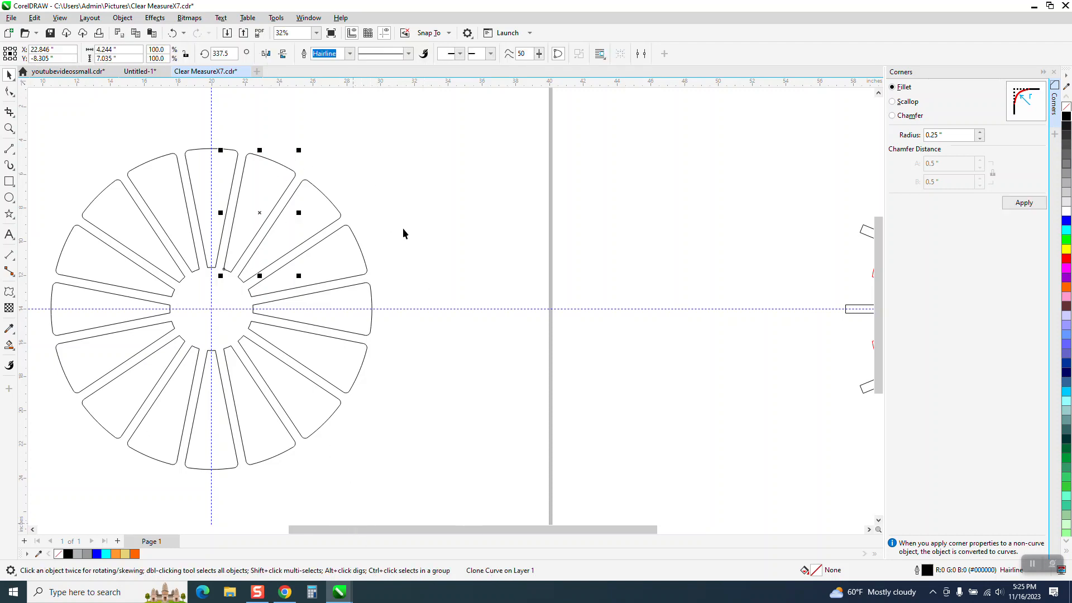
left_click(244, 162)
left_click(234, 156)
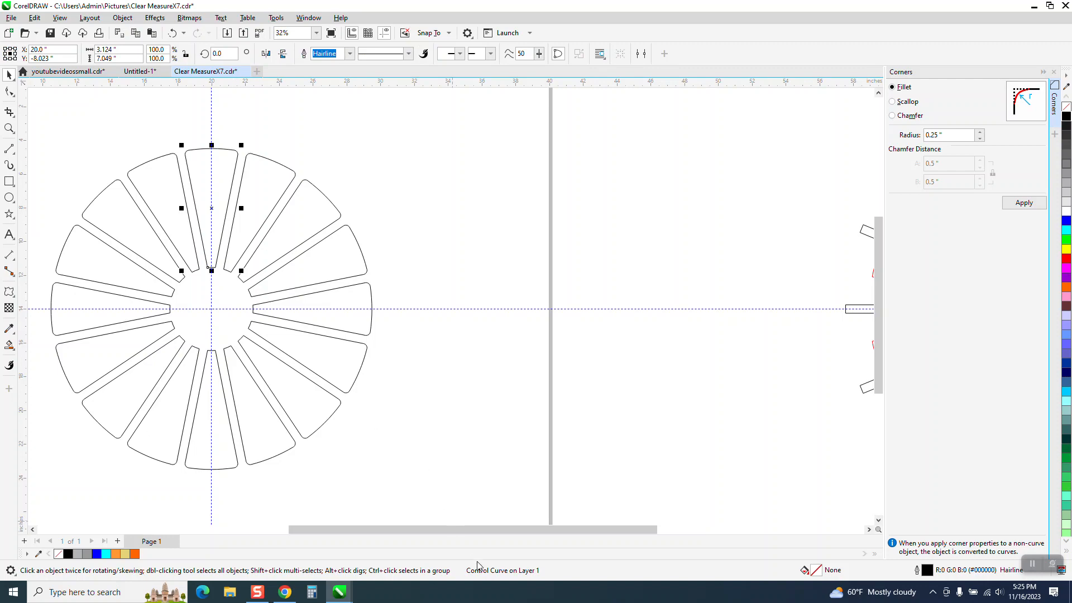
left_click(9, 128)
left_click_drag(166, 133, 335, 256)
right_click(406, 249)
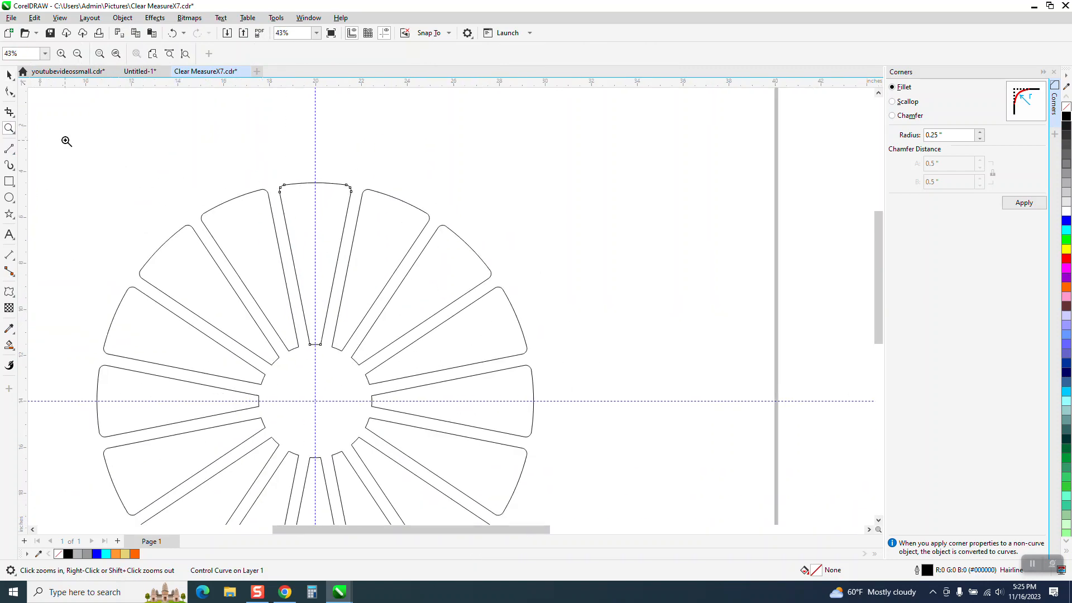
Try filling the upright control wedge with blue using Smart Fill, and undo the fill
left_click(9, 345)
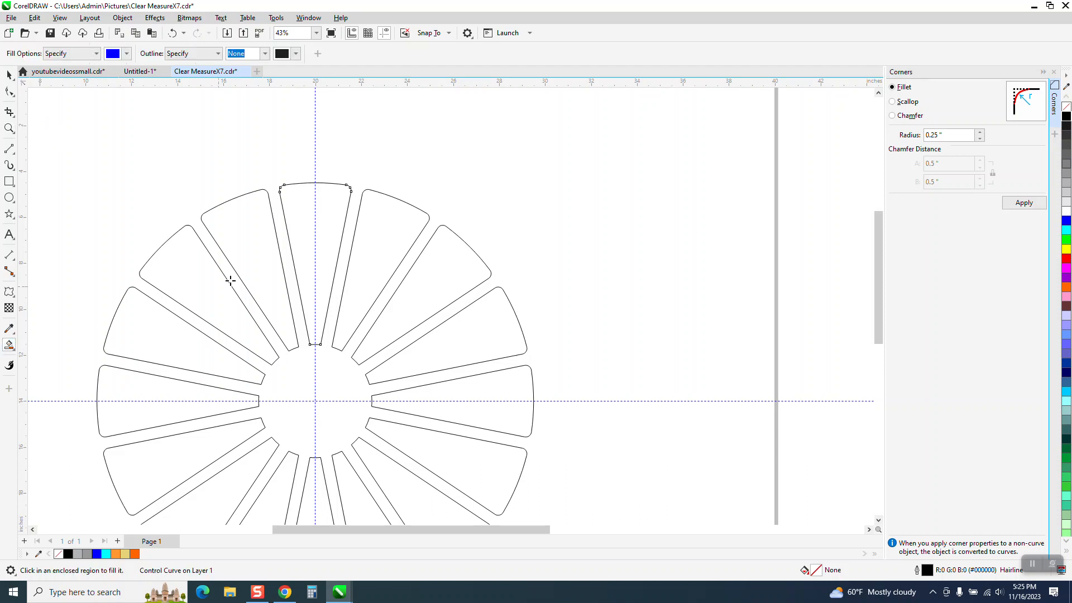
left_click(332, 211)
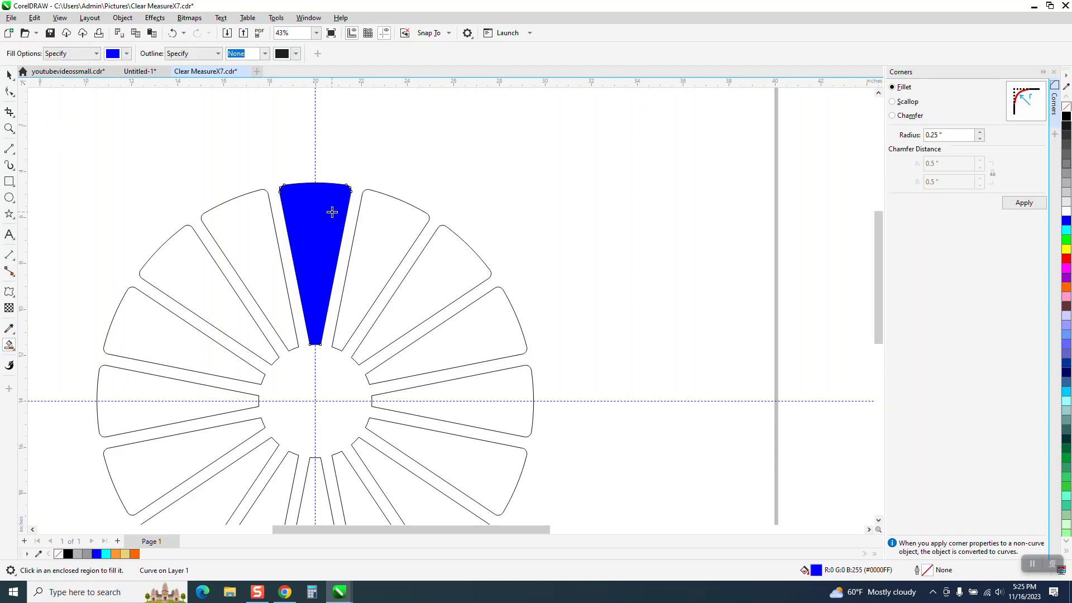
left_click(172, 34)
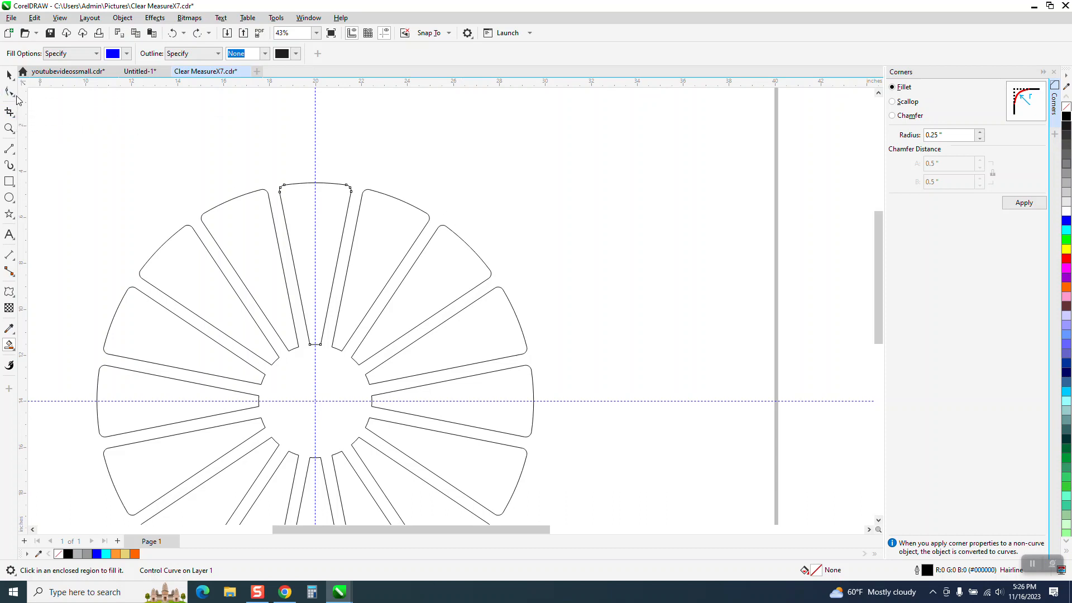
Add a node at the middle of the control wedge's outer arc and pull it about 2 inches outward into a peak
left_click(12, 95)
left_click(40, 91)
key("F10")
left_click(315, 184)
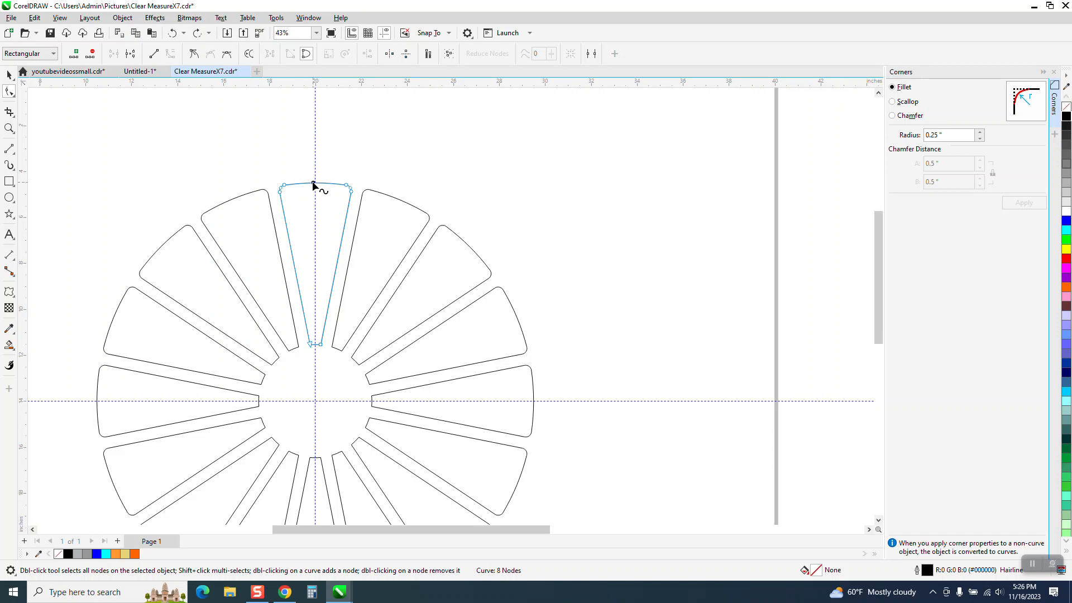
left_click(314, 182)
left_click_drag(315, 184, 313, 137)
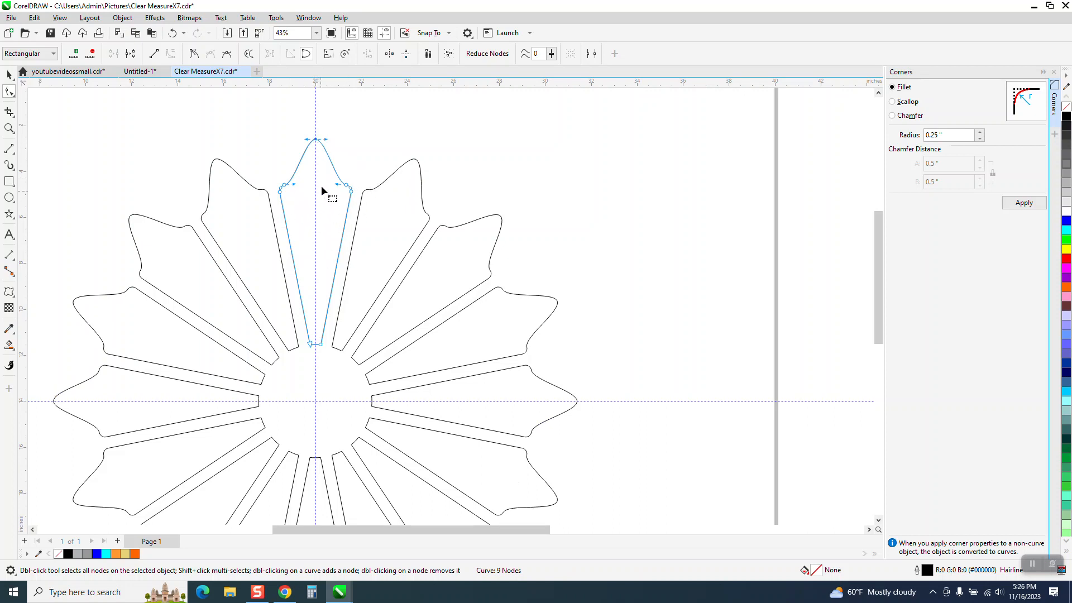
Make the peak node a cusp and reshape the tip into a rounded petal by extending its handle and moving the node up and left
right_click(316, 141)
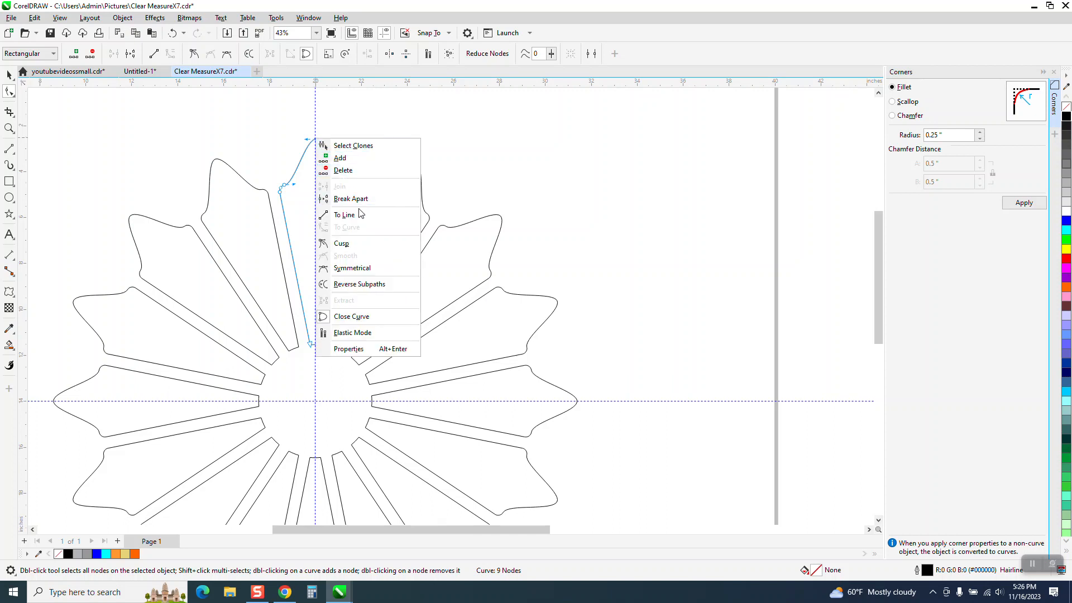
left_click(342, 244)
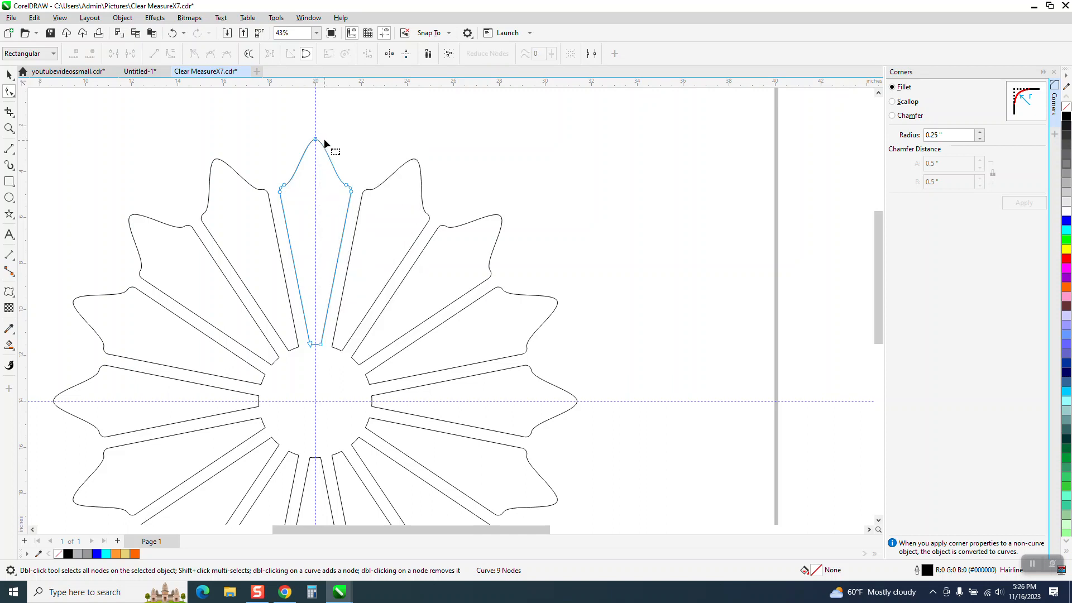
left_click_drag(327, 138, 352, 95)
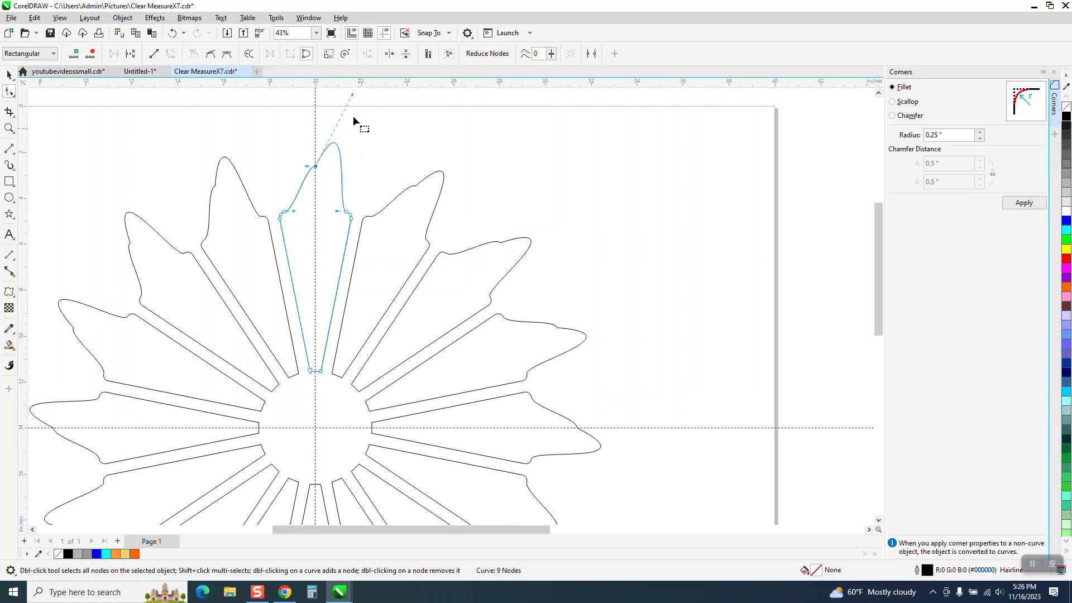
key("Delete")
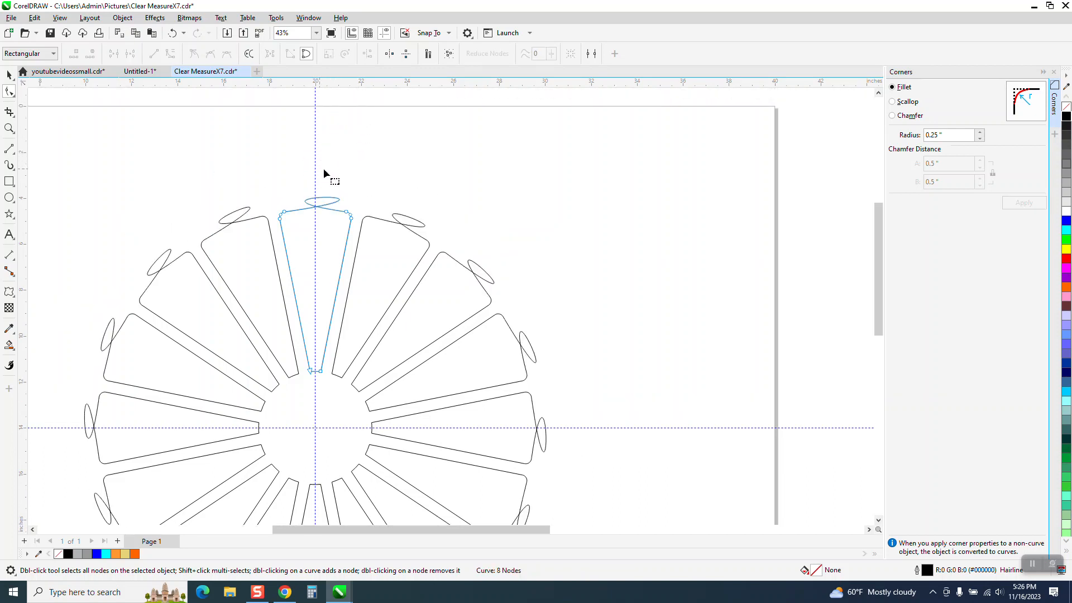
left_click(172, 33)
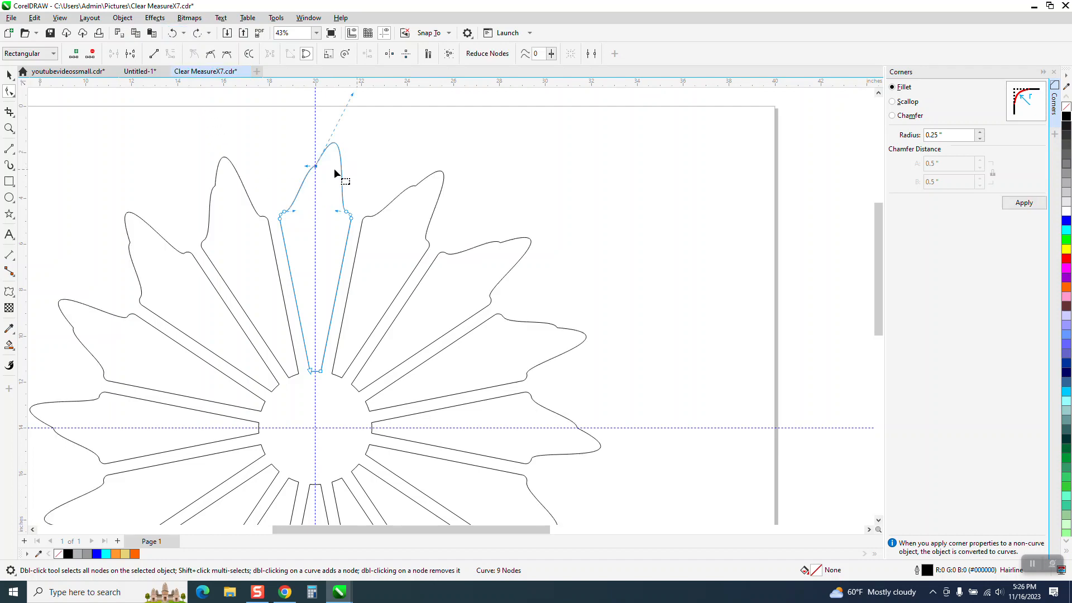
left_click_drag(308, 169, 285, 162)
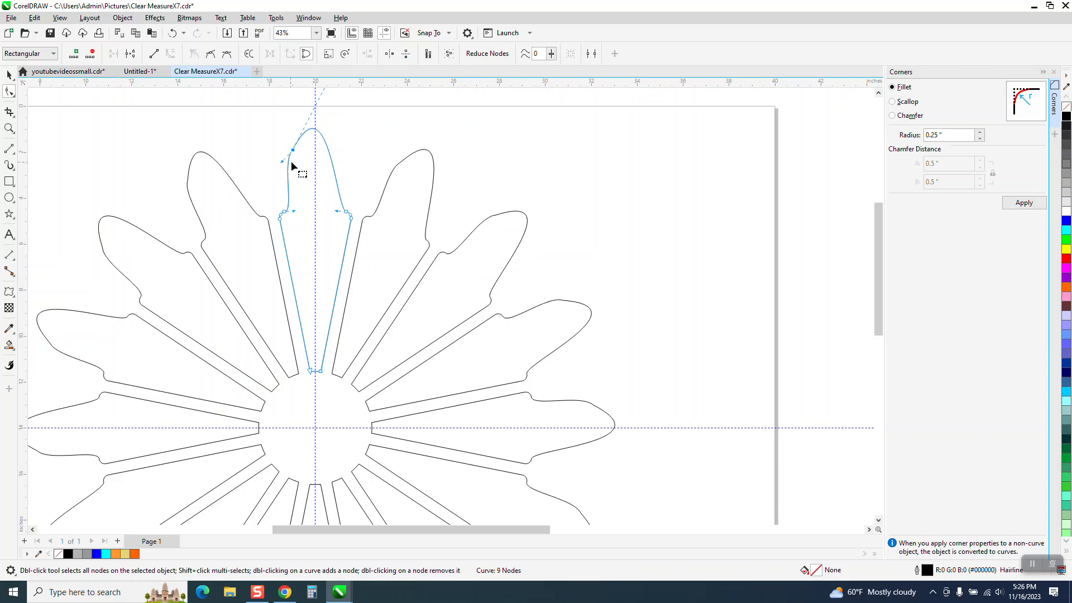
Set the outline color of the control petal to red
scroll(310, 178, "down", 2)
key("space")
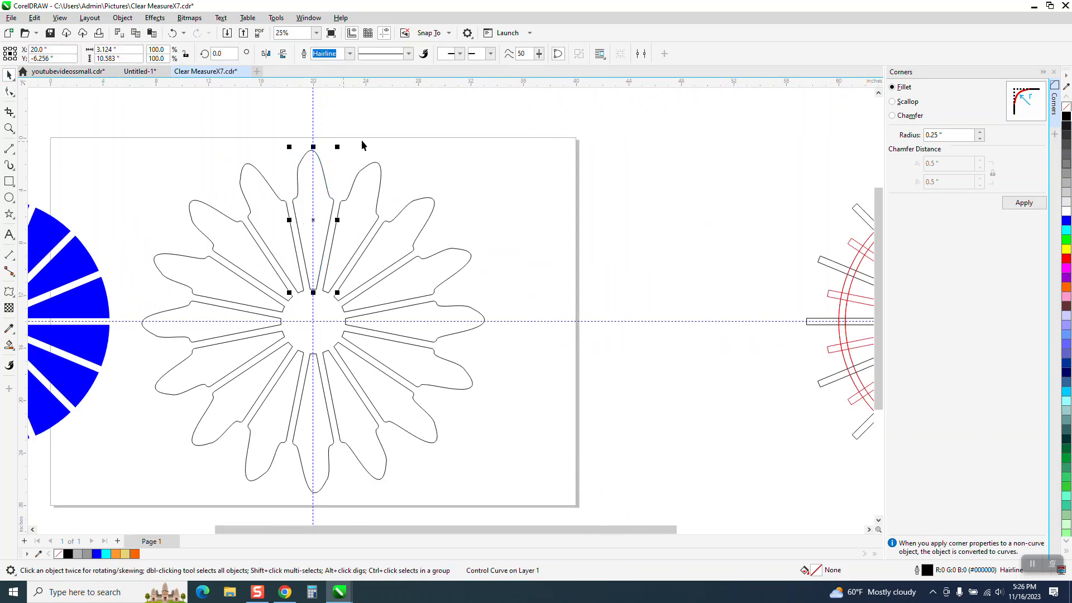
right_click(1066, 259)
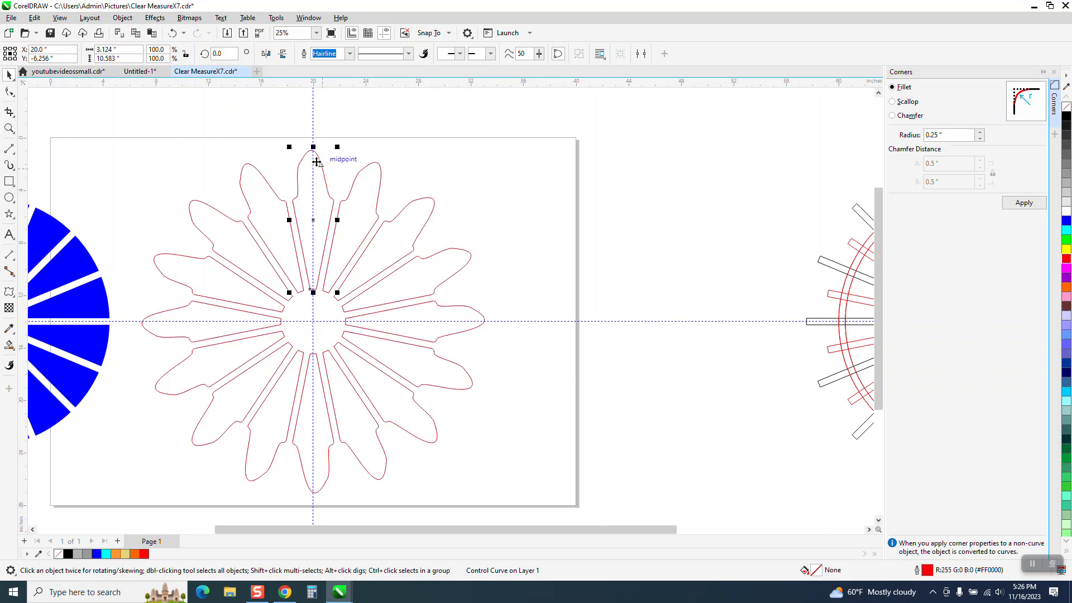
Select all sixteen petals, fill them blue and remove their outlines
scroll(147, 232, "down", 1)
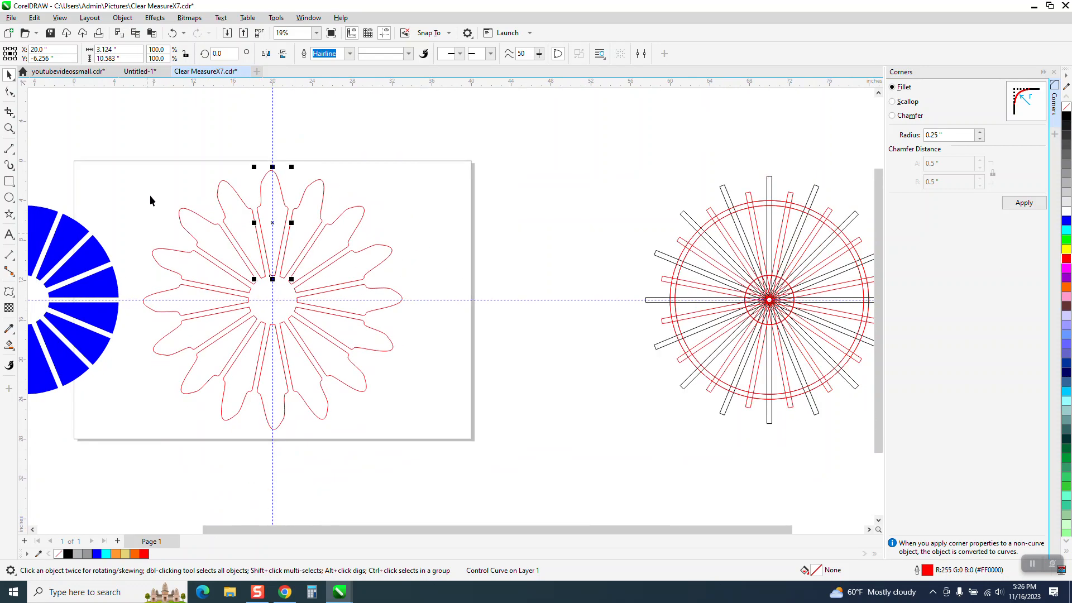
left_click_drag(126, 153, 447, 437)
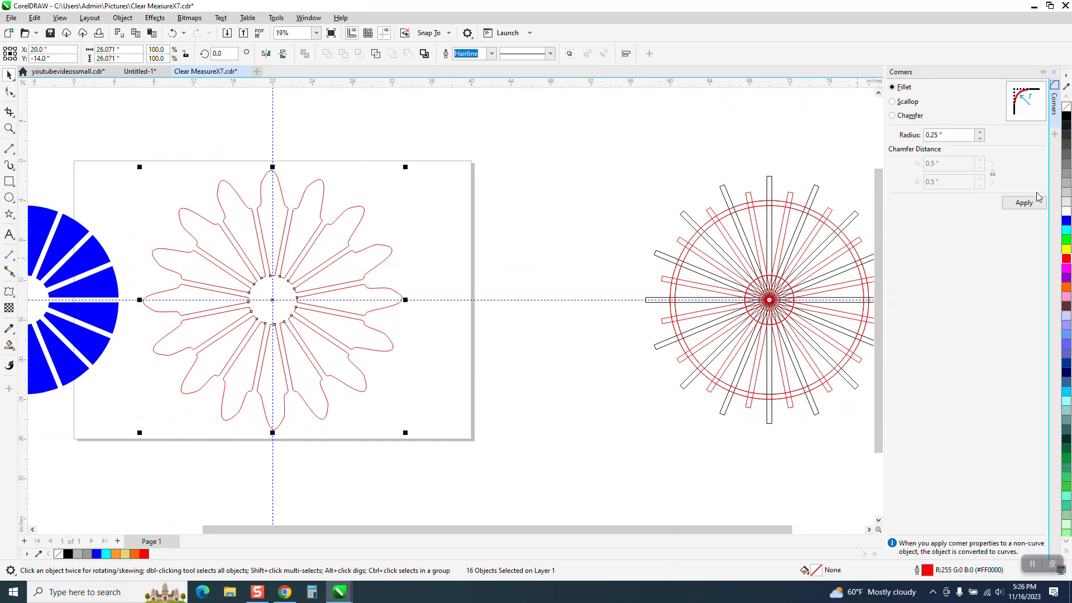
left_click(1067, 221)
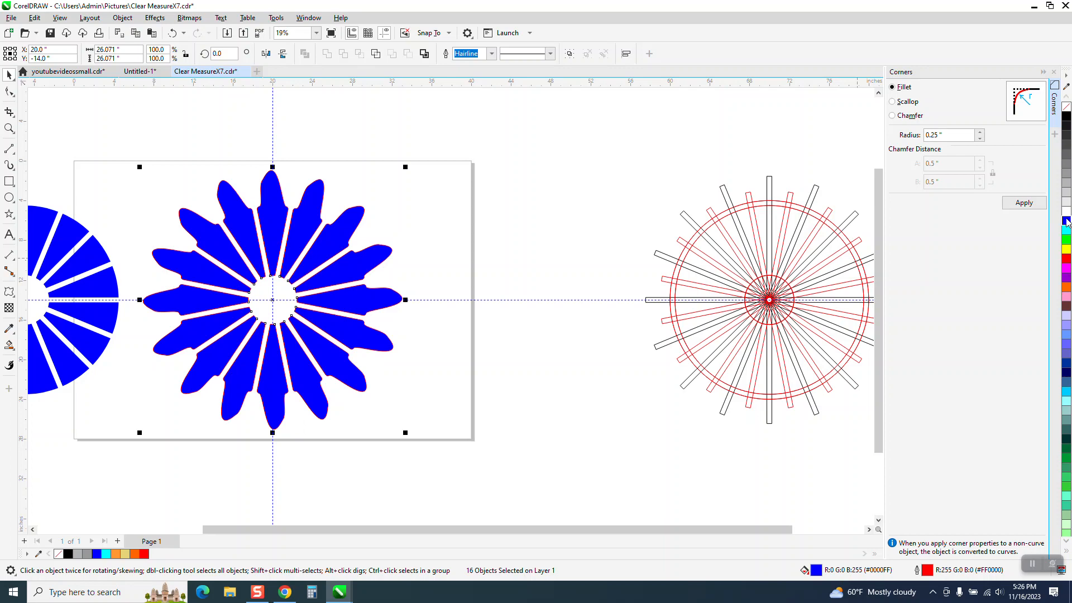
right_click(1067, 107)
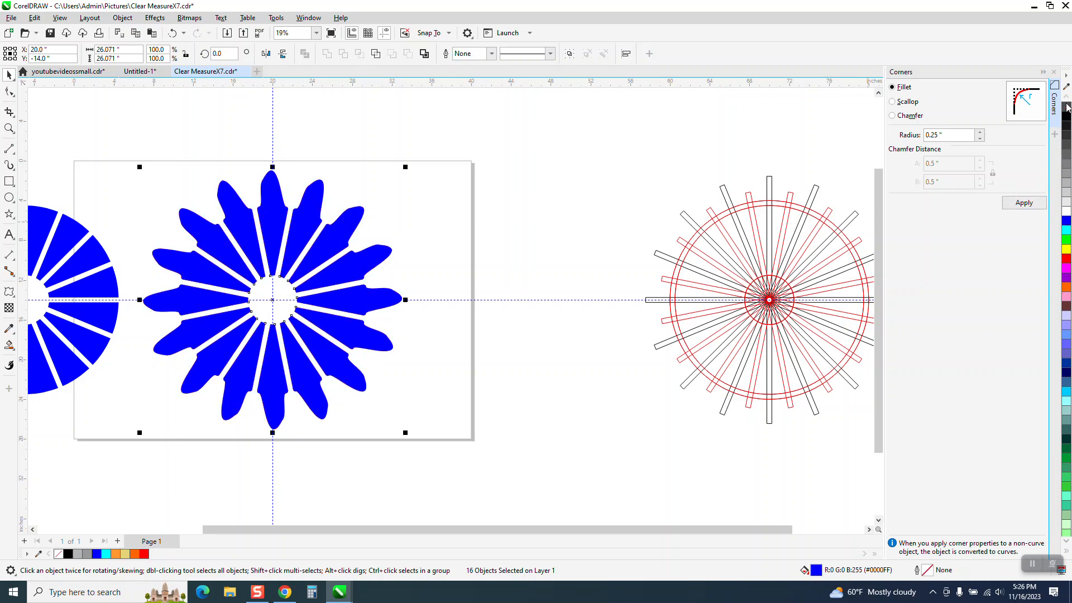
left_click(486, 207)
scroll(449, 259, "down", 2)
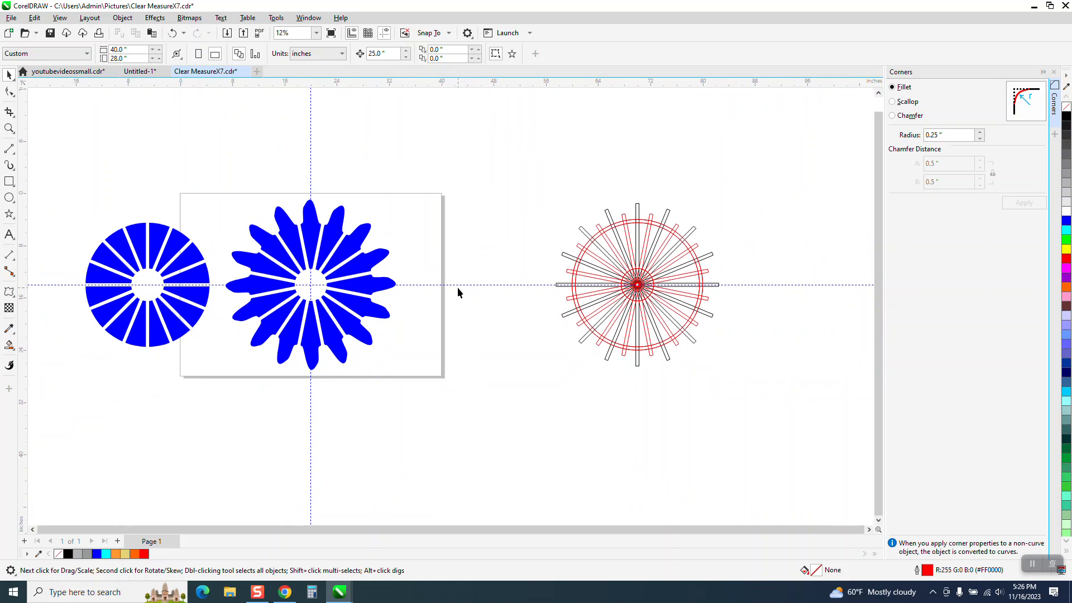
left_click(8, 129)
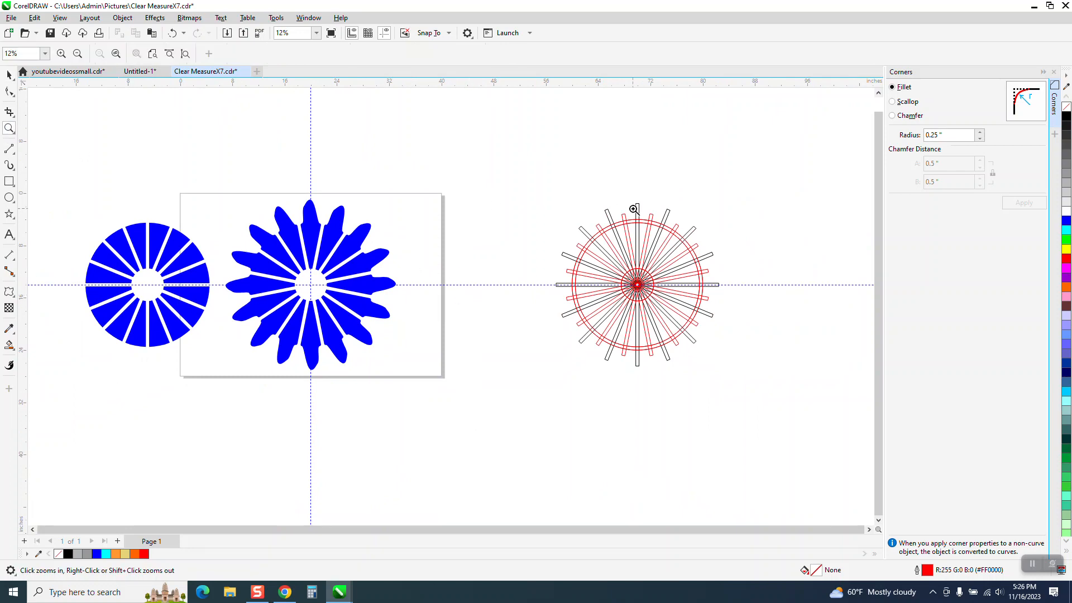
left_click(679, 324)
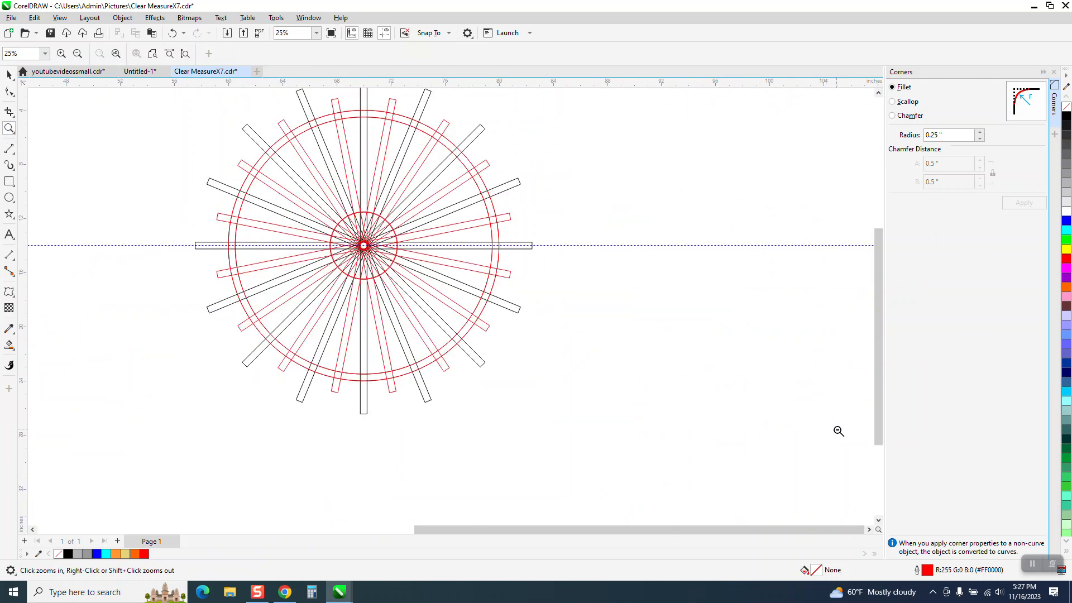